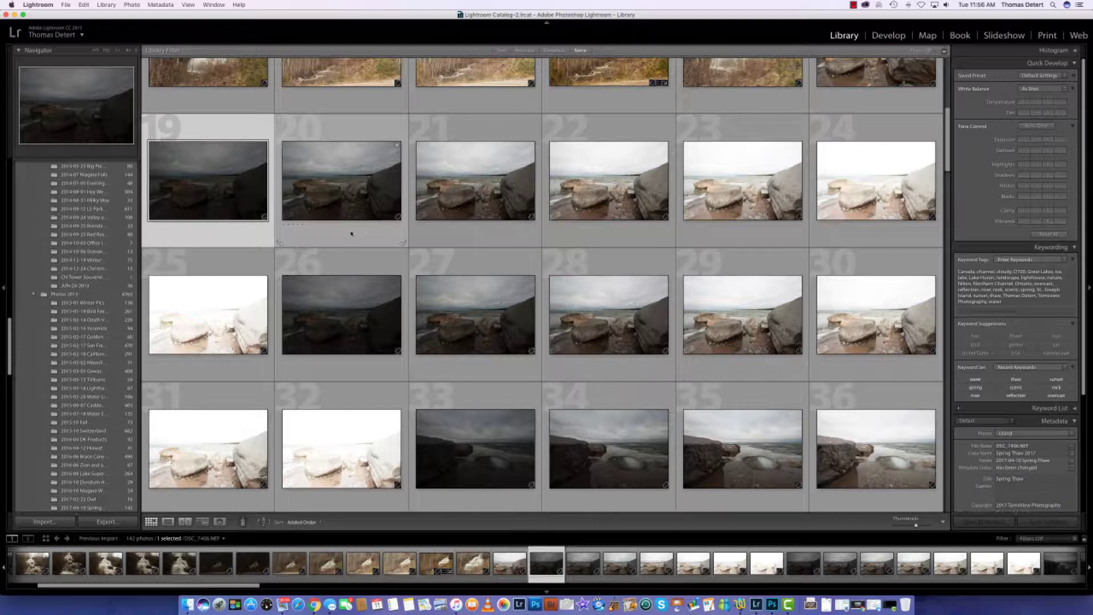
Step: Extend the selection from photo 19 through photo 25 to cover all seven bracketed exposures of the rocky shore
{"action": "left_click", "coordinate": [359, 232], "text": "shift"}
{"action": "left_click", "coordinate": [470, 236], "text": "shift"}
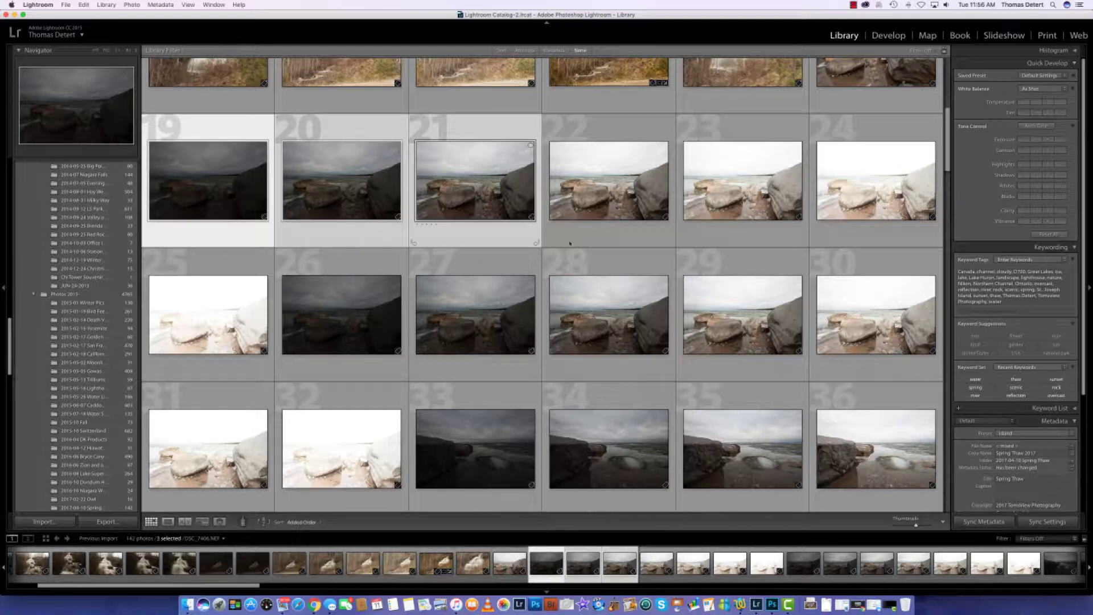
{"action": "left_click", "coordinate": [619, 244], "text": "shift"}
{"action": "left_click", "coordinate": [740, 239], "text": "shift"}
{"action": "left_click", "coordinate": [858, 237], "text": "shift"}
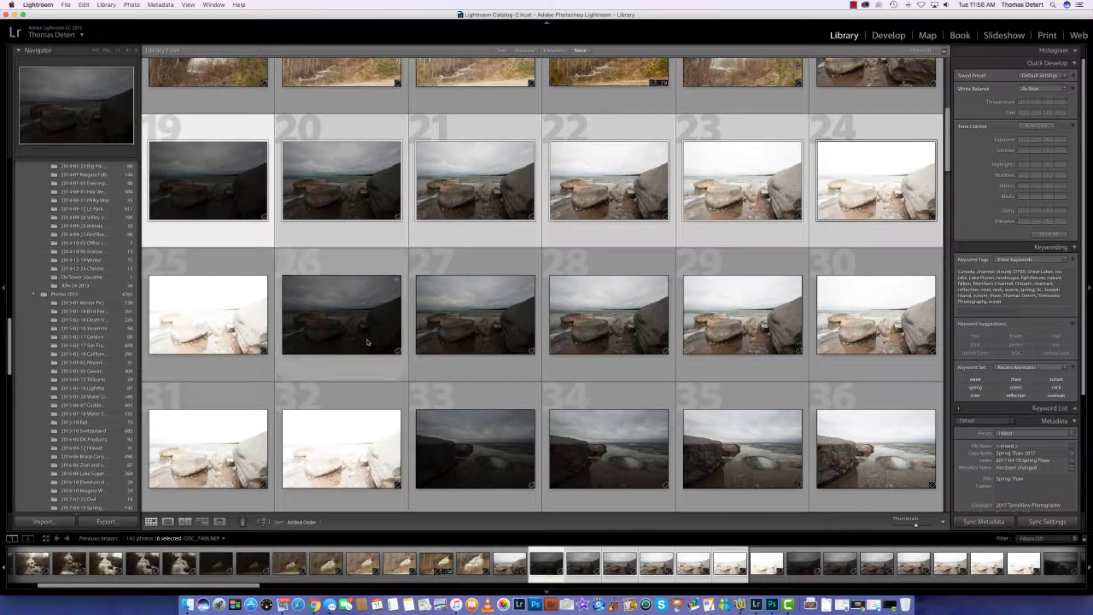
{"action": "left_click", "coordinate": [214, 368], "text": "shift"}
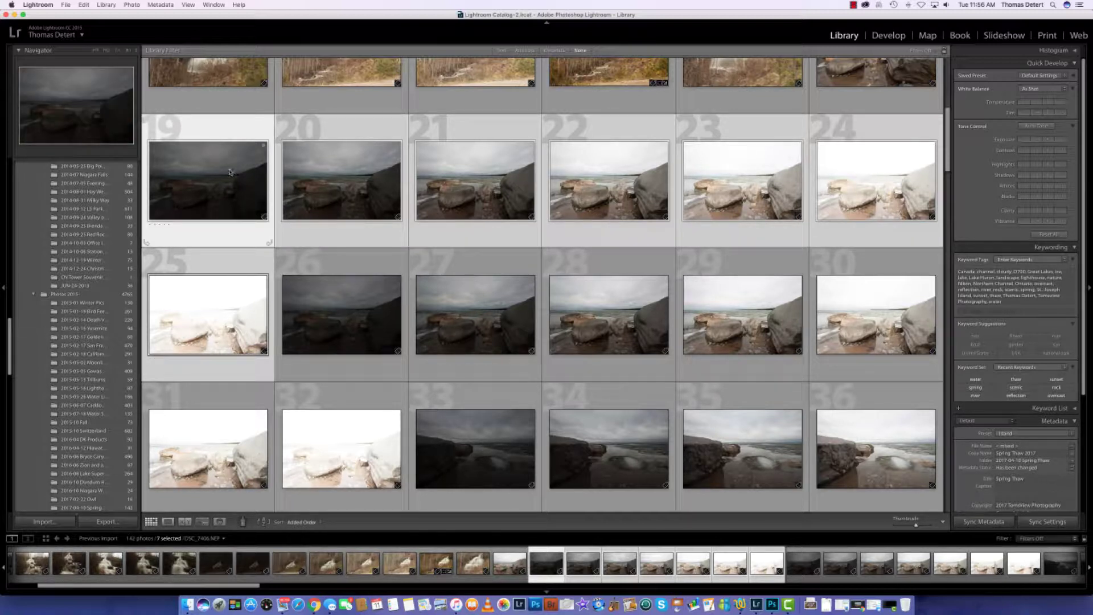
Step: Send the selected exposures to Merge to HDR Pro in Photoshop and accept the merge in 32 Bit mode
{"action": "right_click", "coordinate": [239, 265]}
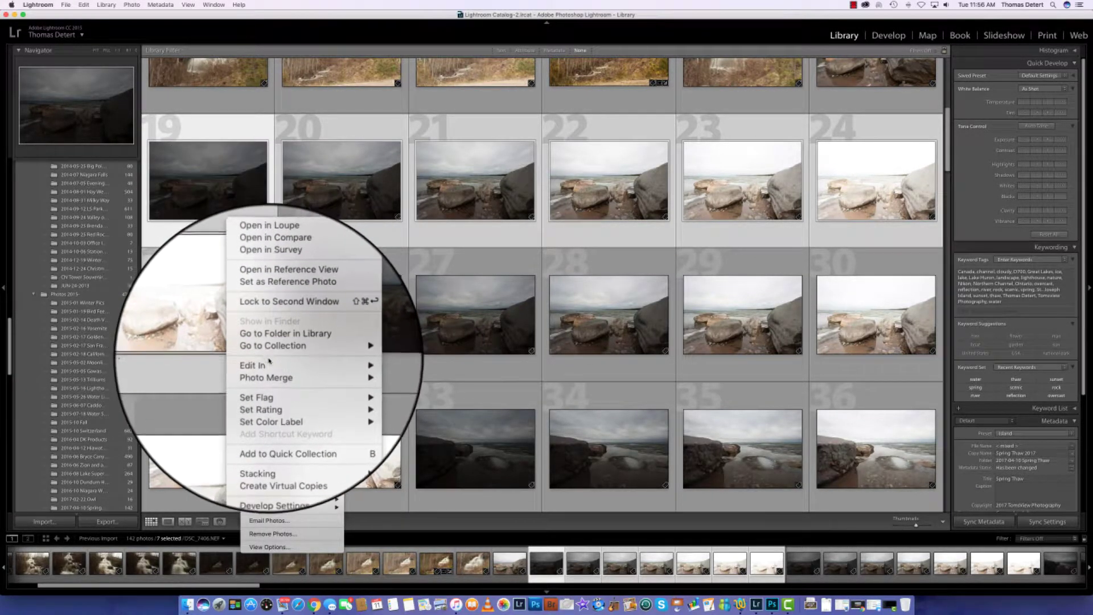
{"action": "mouse_move", "coordinate": [322, 364]}
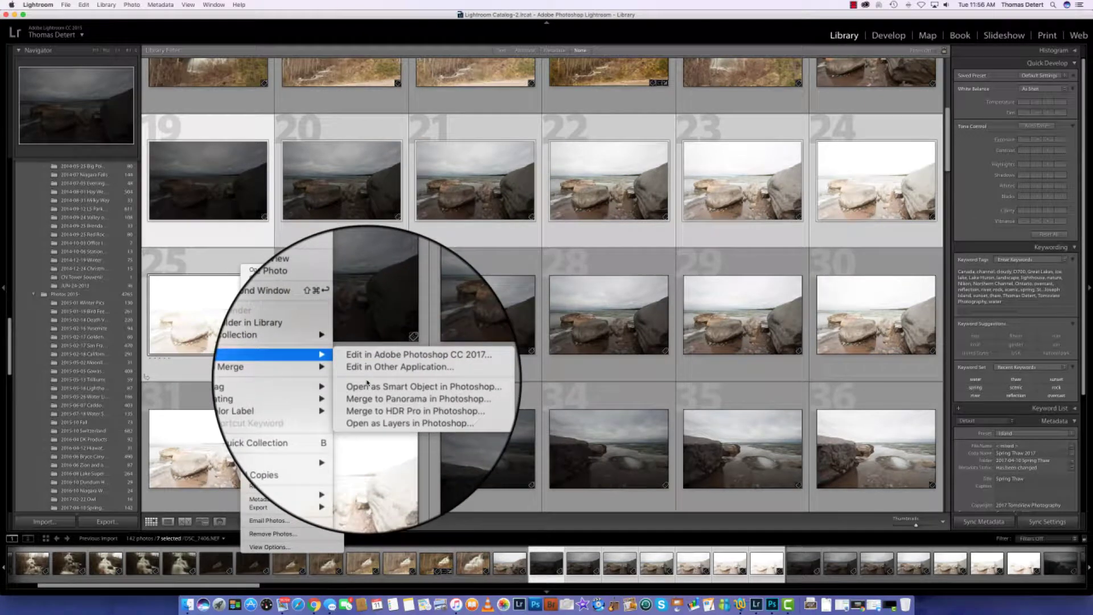
{"action": "left_click", "coordinate": [387, 405]}
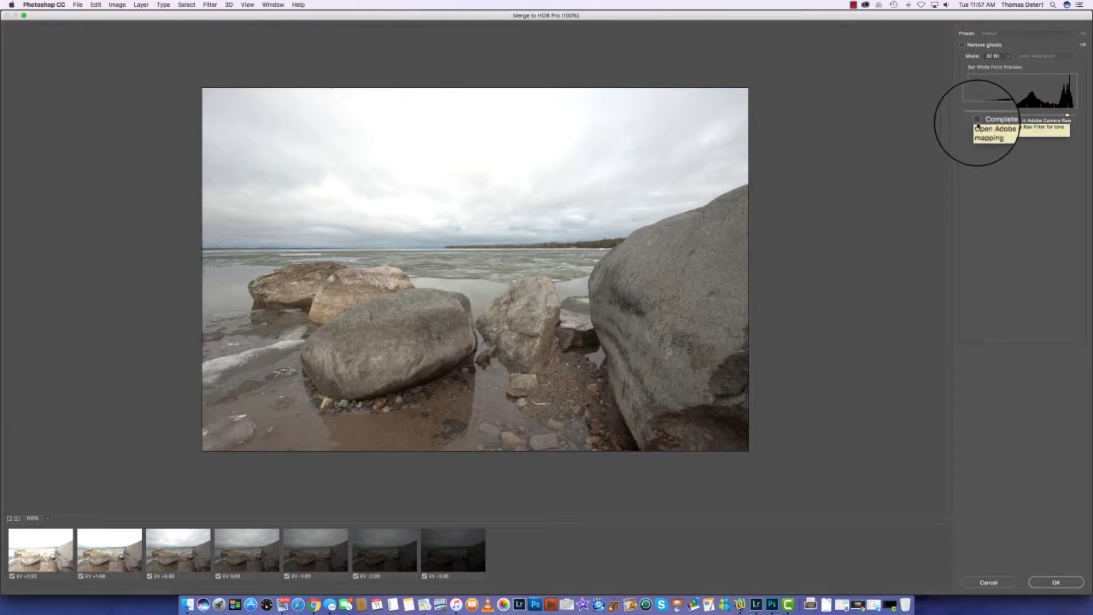
{"action": "left_click", "coordinate": [1056, 583]}
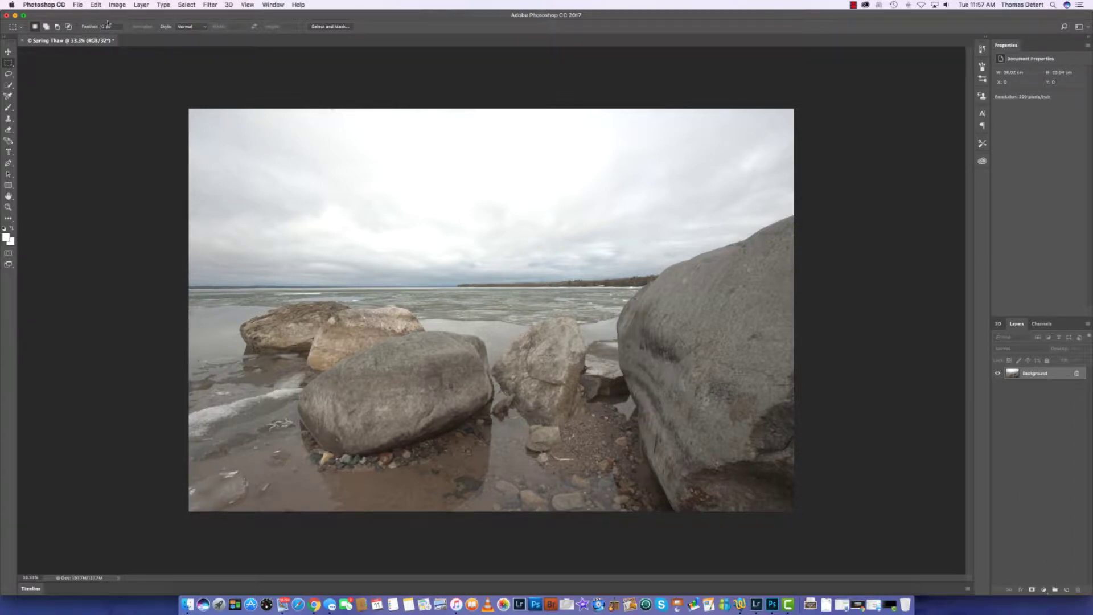
Step: Save the merged HDR image and switch back to Lightroom
{"action": "left_click", "coordinate": [77, 5]}
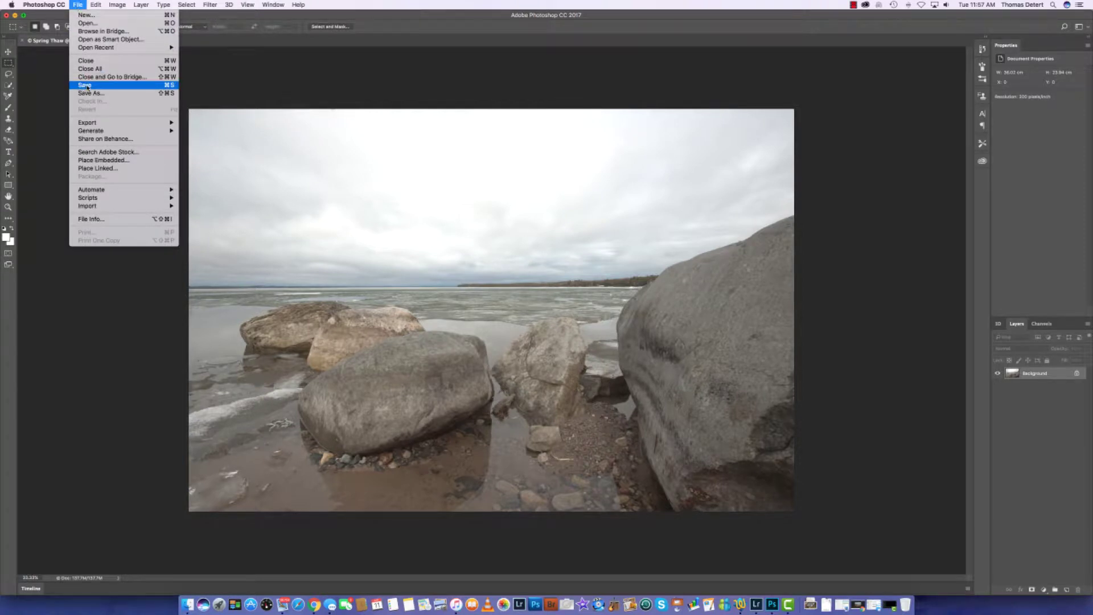
{"action": "left_click", "coordinate": [85, 84]}
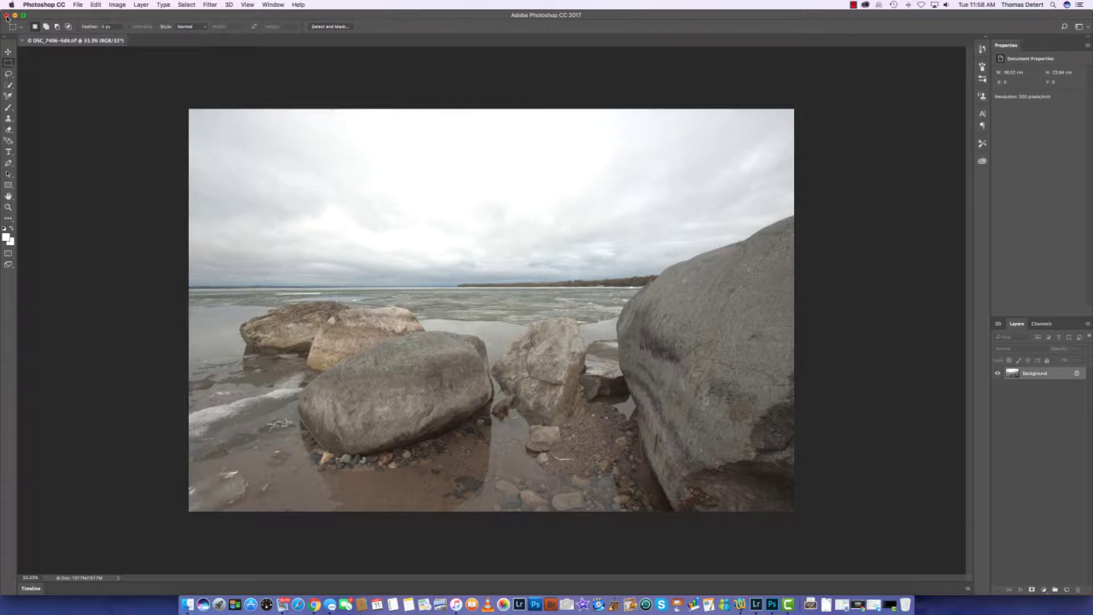
{"action": "left_click", "coordinate": [755, 600]}
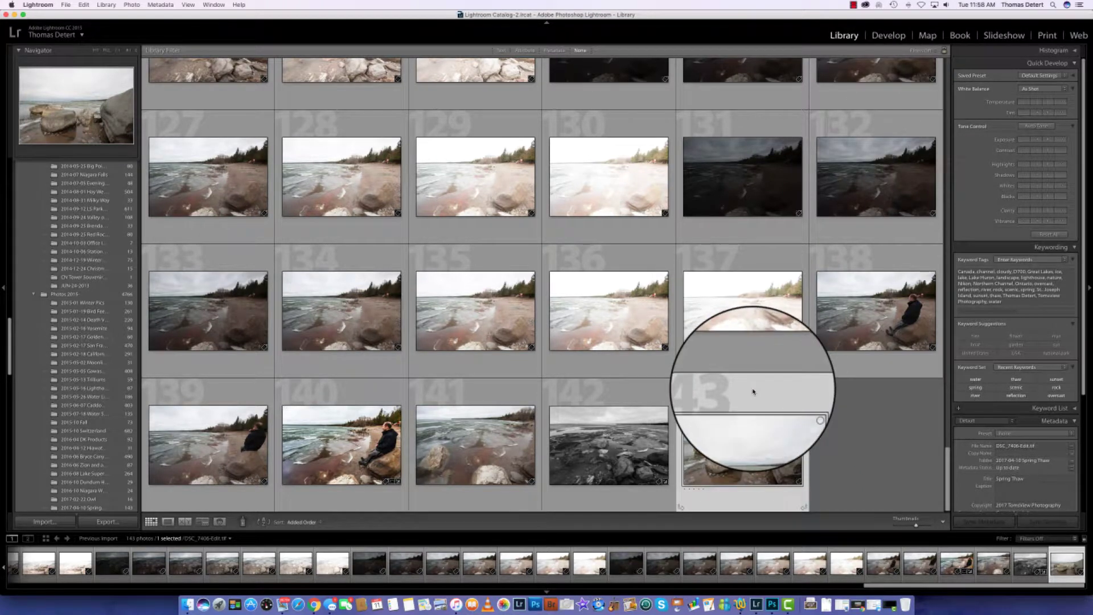
Step: Open the merged image for developing; set Clarity to +55 and Vibrance to +64, raise Saturation slightly, and lower Highlights and Whites
{"action": "left_click", "coordinate": [892, 36]}
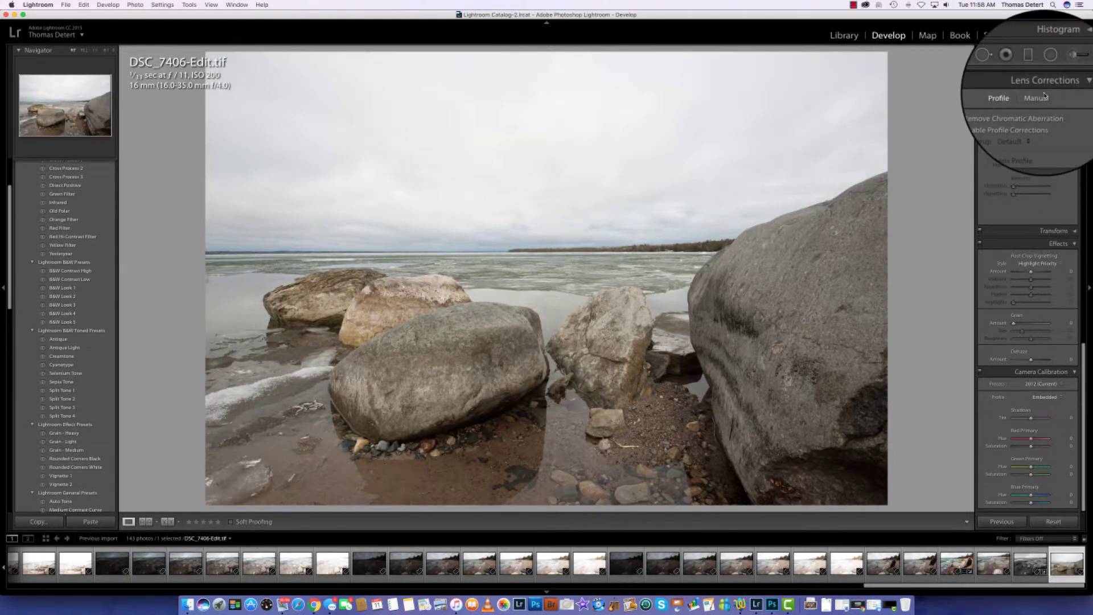
{"action": "scroll", "coordinate": [1025, 125], "scroll_direction": "up", "scroll_amount": 5}
{"action": "scroll", "coordinate": [1044, 103], "scroll_direction": "up", "scroll_amount": 5}
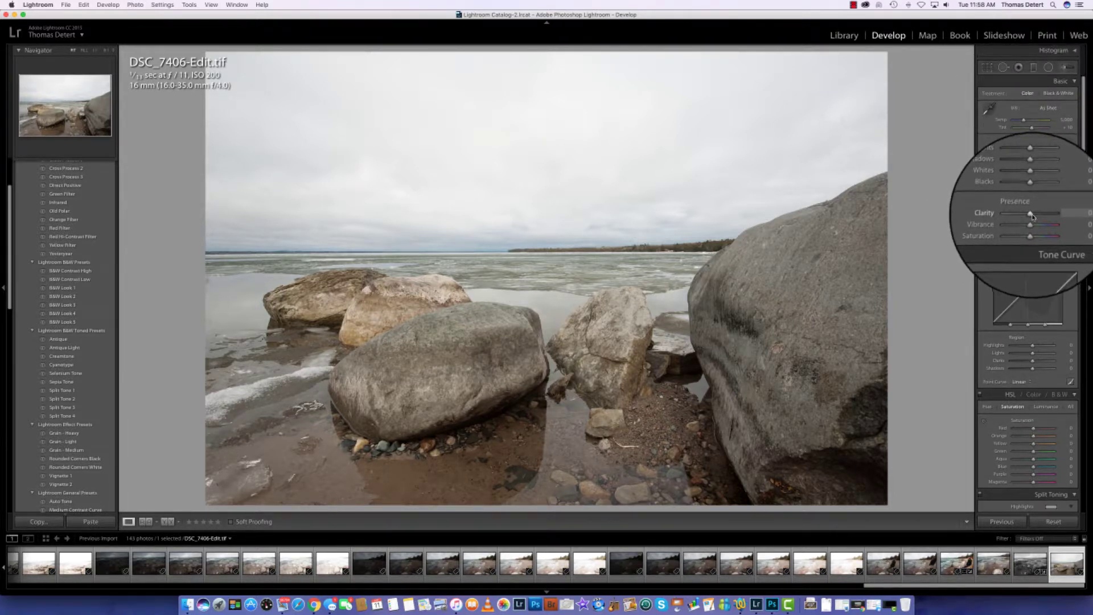
{"action": "mouse_move", "coordinate": [1032, 217]}
{"action": "left_mouse_down"}
{"action": "mouse_move", "coordinate": [1052, 216]}
{"action": "mouse_move", "coordinate": [1042, 217]}
{"action": "left_mouse_up"}
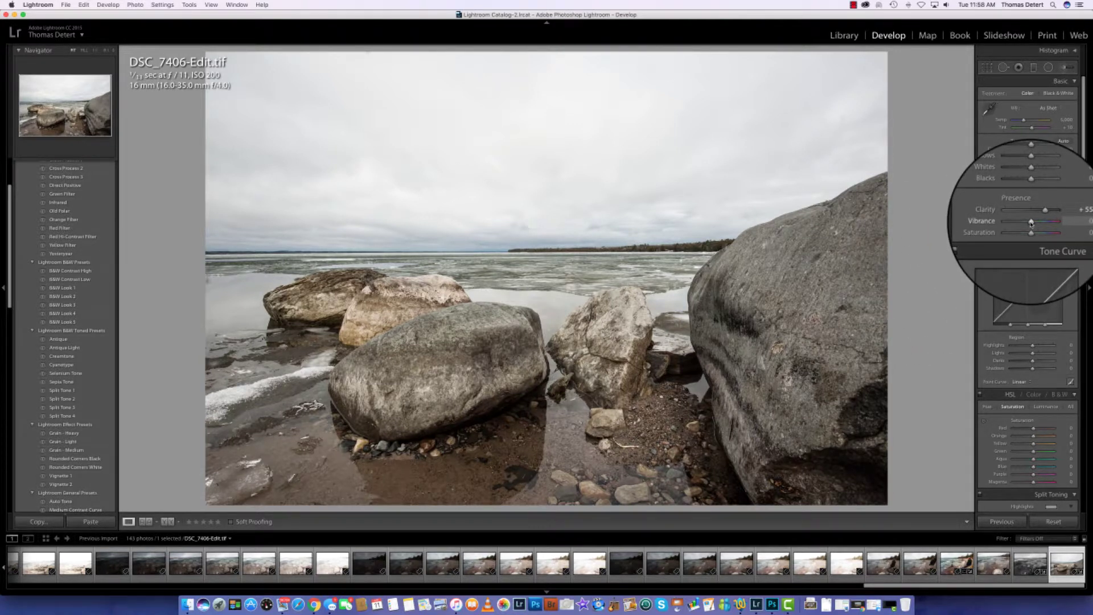
{"action": "left_click_drag", "start_coordinate": [1031, 224], "coordinate": [1042, 223]}
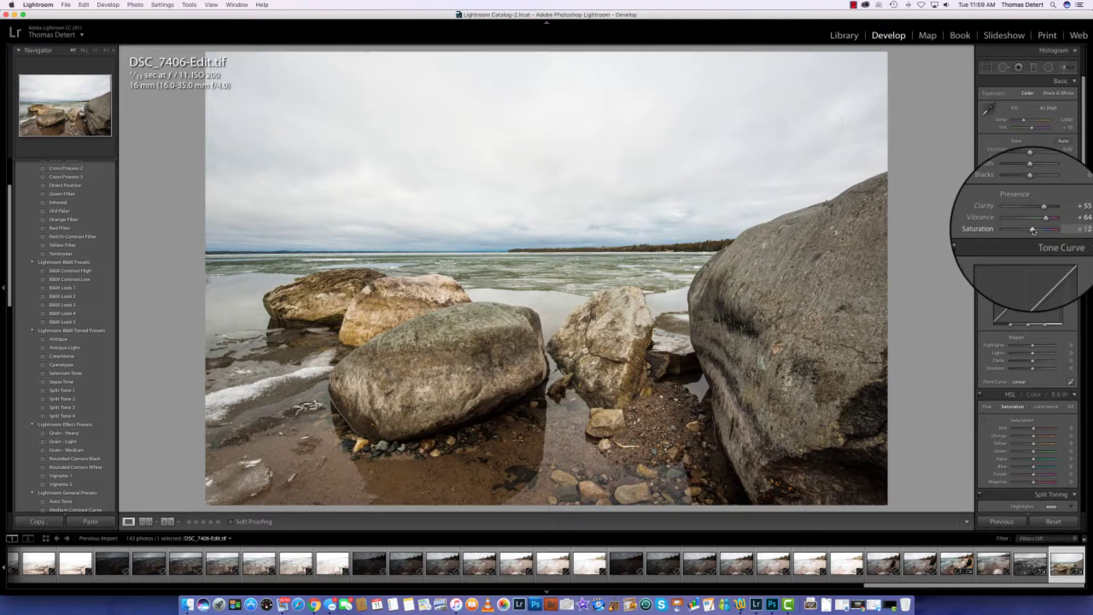
{"action": "left_click_drag", "start_coordinate": [1032, 230], "coordinate": [1035, 230]}
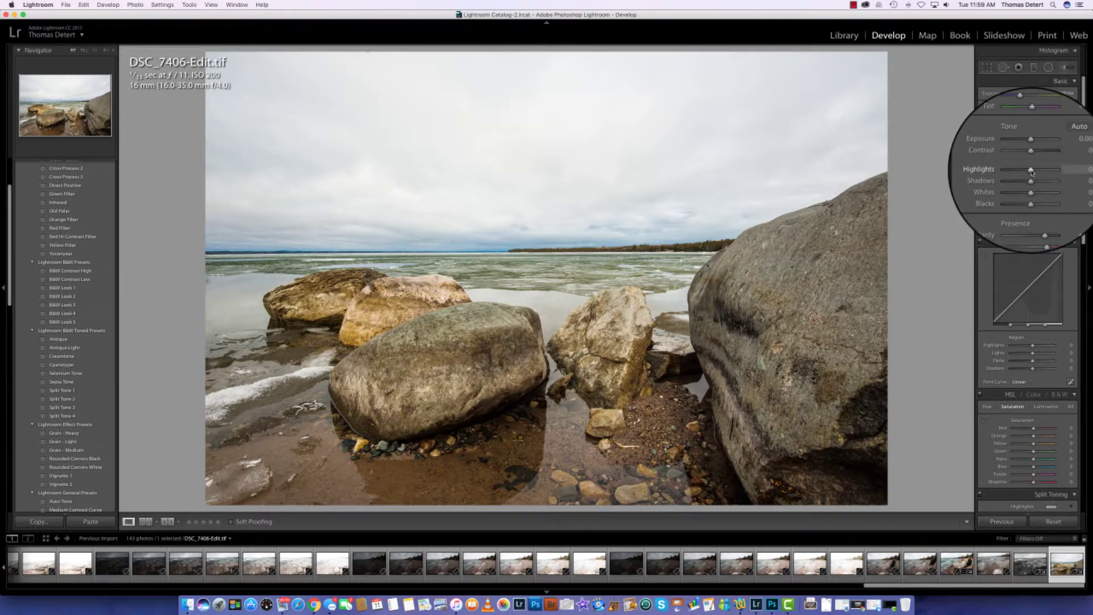
{"action": "left_click_drag", "start_coordinate": [1032, 171], "coordinate": [1014, 171]}
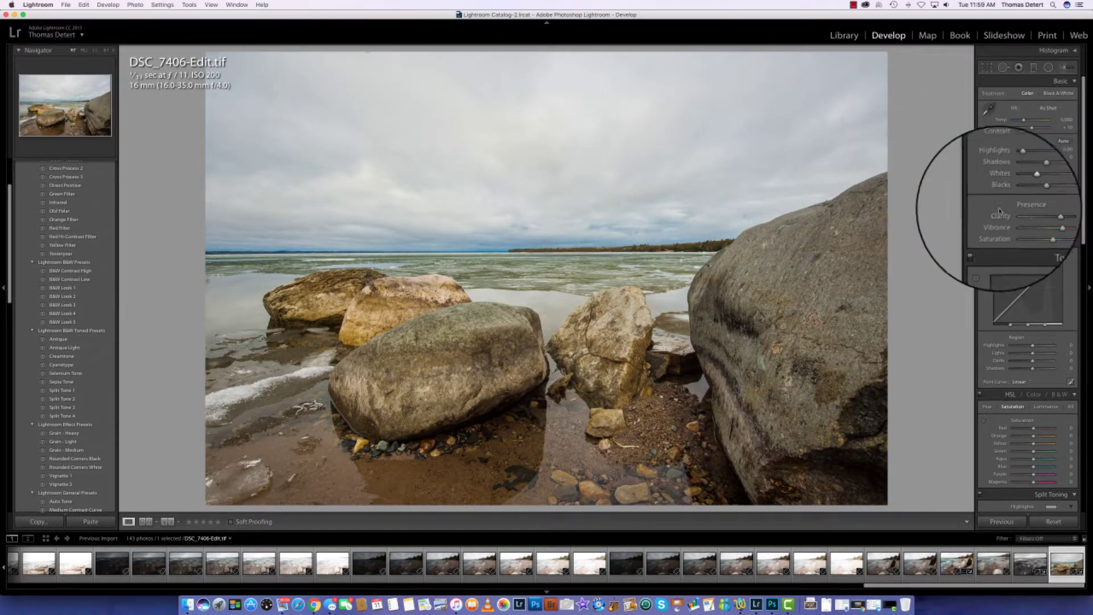
Step: Raise the image's sharpening amount to 120
{"action": "scroll", "coordinate": [1033, 237], "scroll_direction": "down", "scroll_amount": 5}
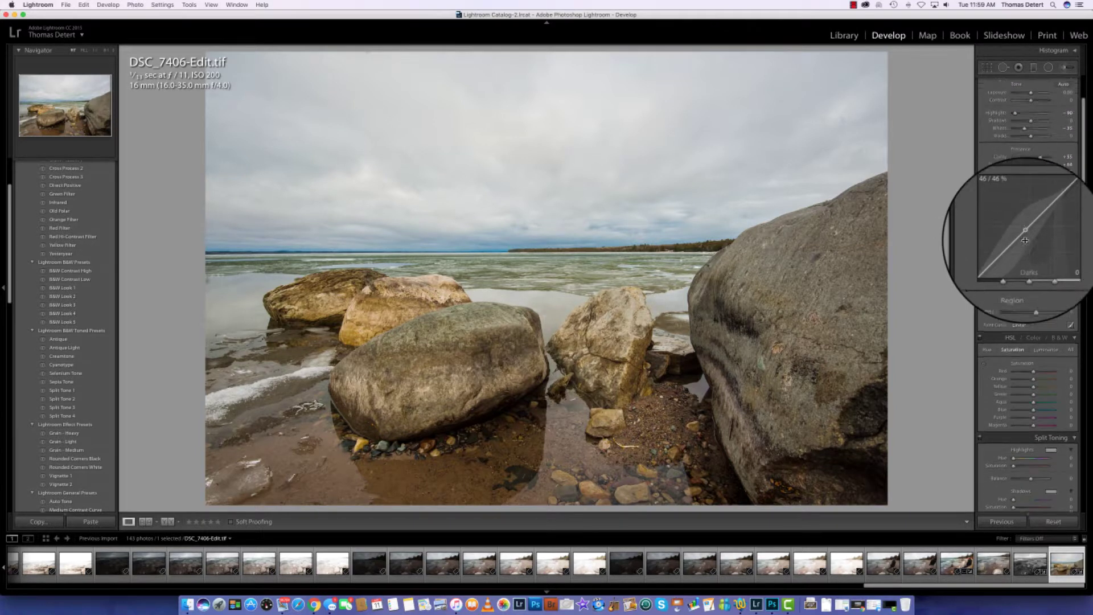
{"action": "scroll", "coordinate": [1026, 243], "scroll_direction": "down", "scroll_amount": 2}
{"action": "scroll", "coordinate": [1025, 242], "scroll_direction": "down", "scroll_amount": 10}
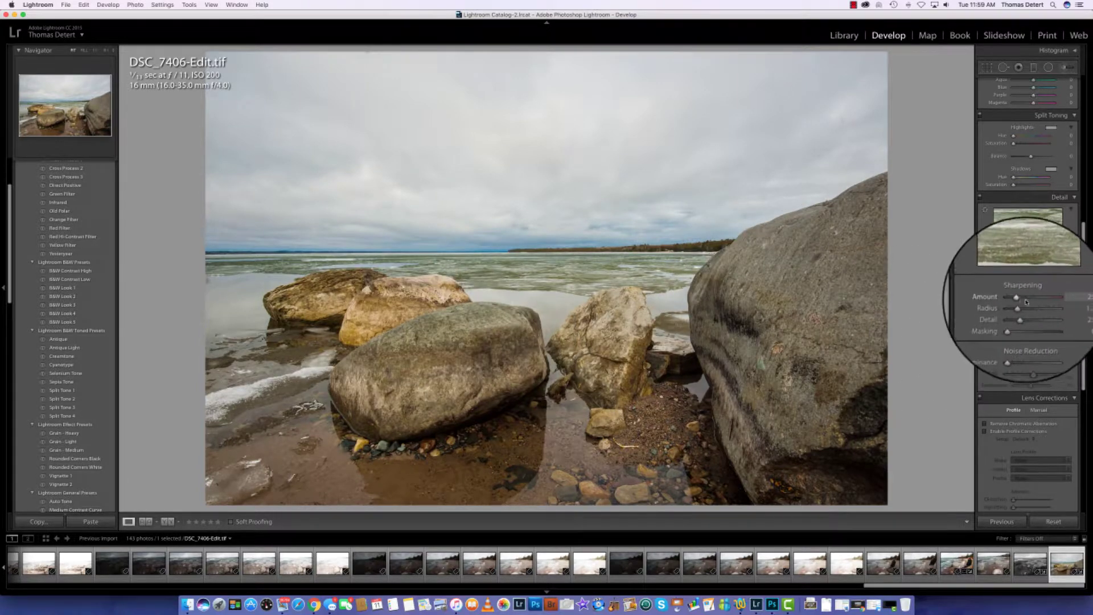
{"action": "left_click_drag", "start_coordinate": [1022, 299], "coordinate": [1035, 300]}
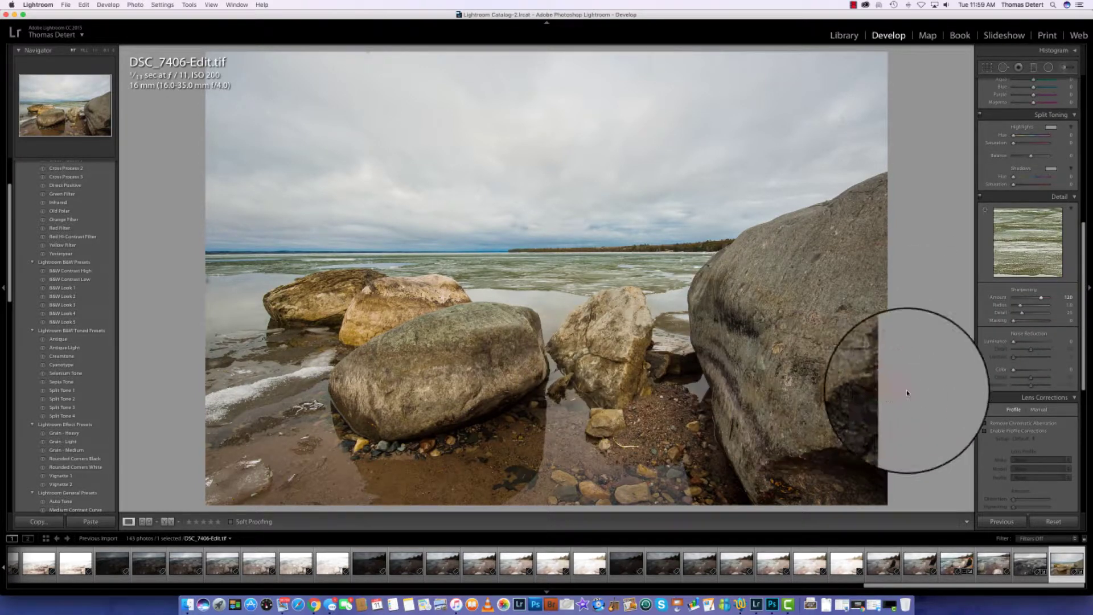
Step: Enable chromatic aberration removal and profile corrections, using the Nikon make and a Nikon AF-S NIKKOR lens model
{"action": "scroll", "coordinate": [1009, 400], "scroll_direction": "down", "scroll_amount": 5}
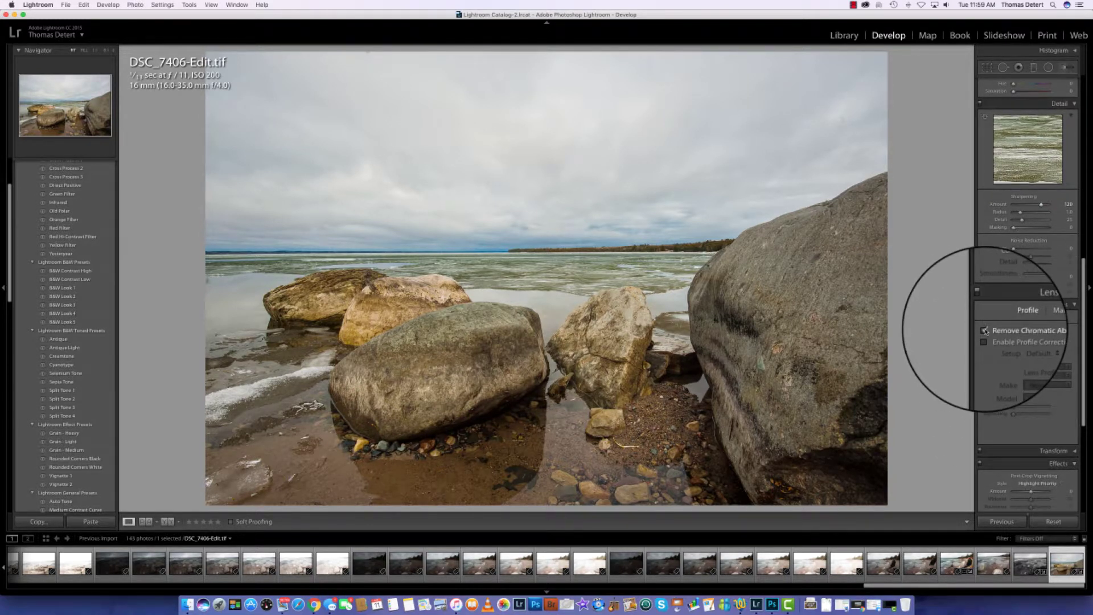
{"action": "left_click", "coordinate": [985, 338]}
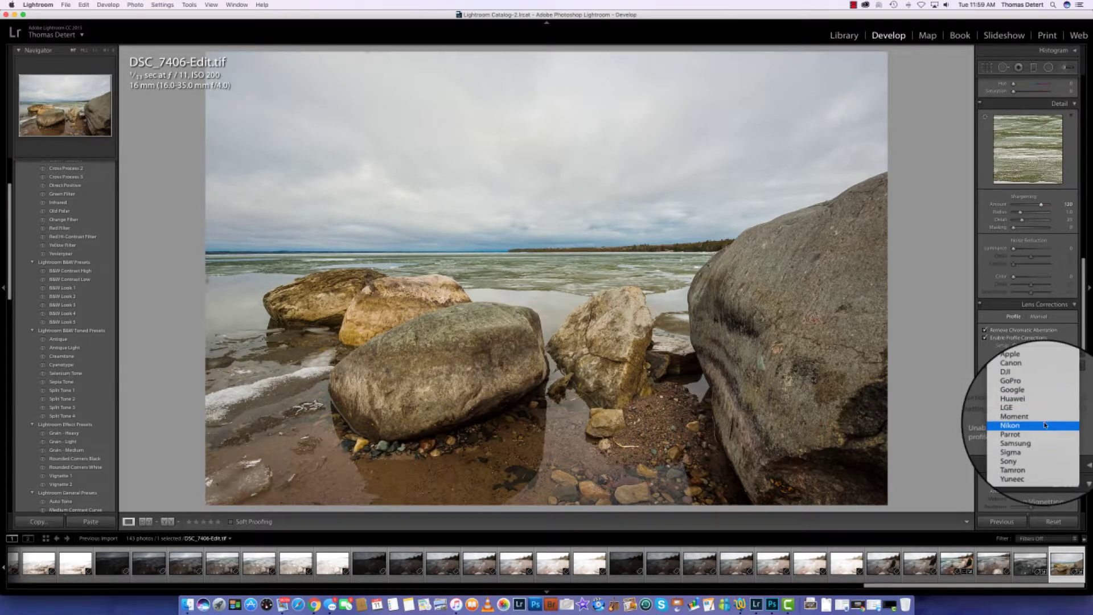
{"action": "left_click", "coordinate": [1045, 425]}
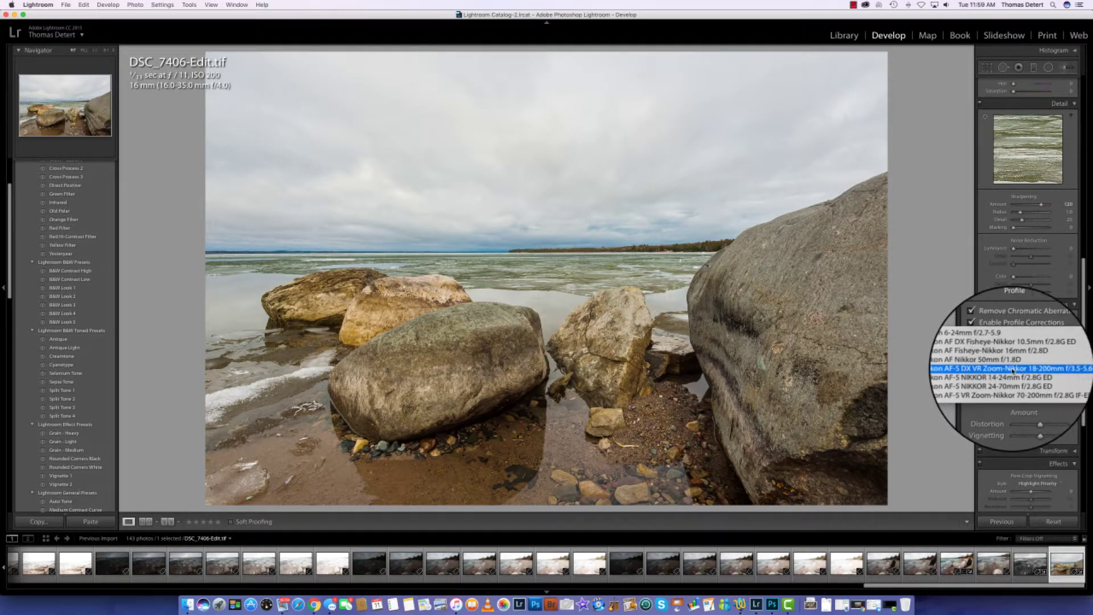
{"action": "left_click", "coordinate": [1016, 376]}
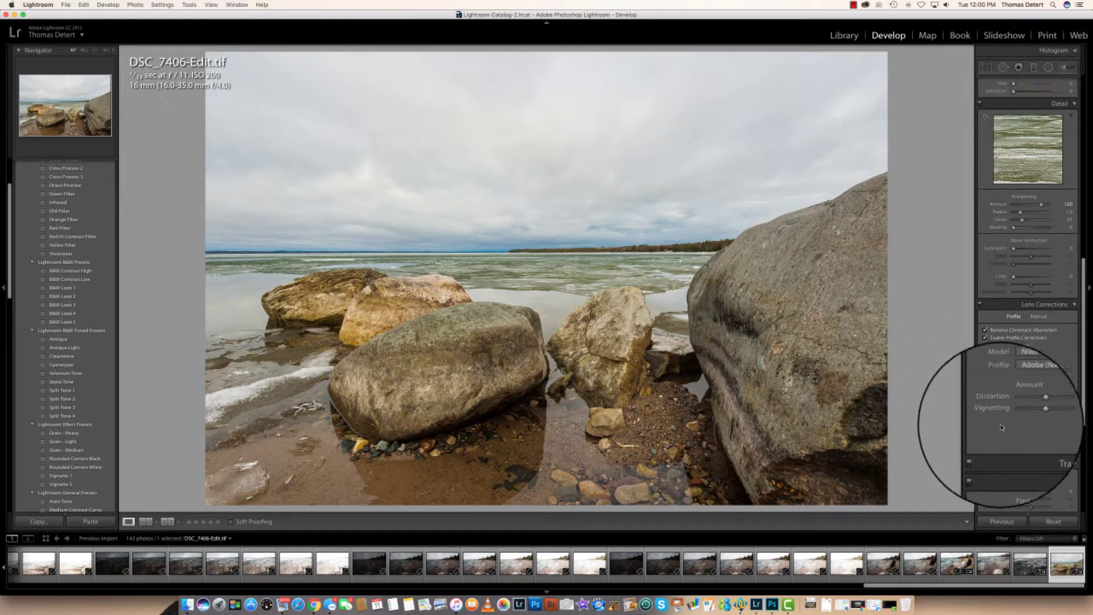
Step: Darken the photo's corners with a negative Highlight Priority post-crop vignette
{"action": "scroll", "coordinate": [1002, 428], "scroll_direction": "down", "scroll_amount": 8}
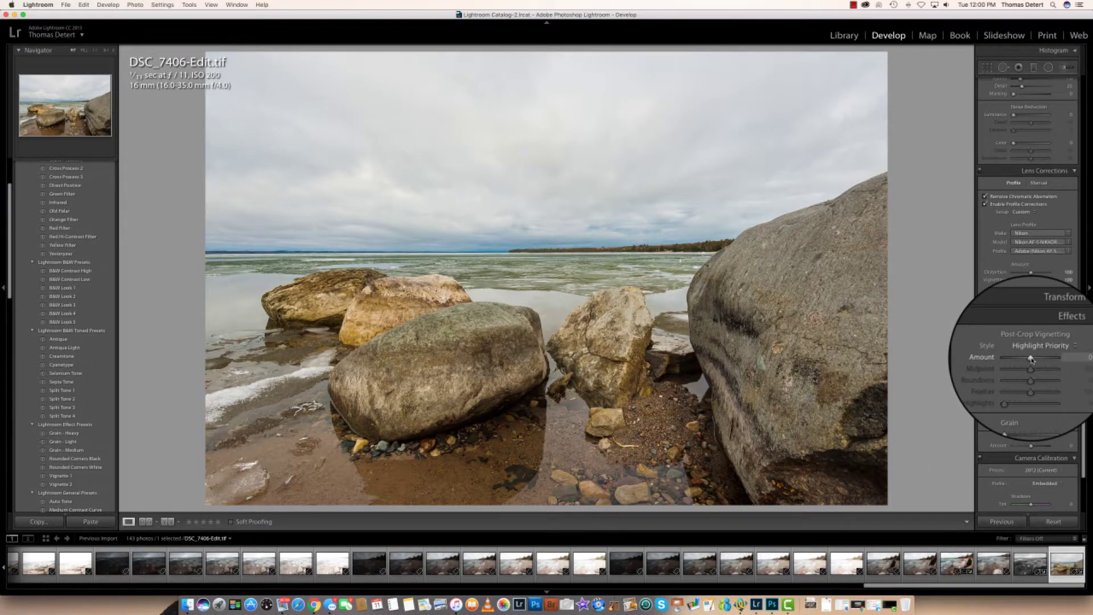
{"action": "mouse_move", "coordinate": [1031, 358]}
{"action": "left_mouse_down"}
{"action": "mouse_move", "coordinate": [1014, 359]}
{"action": "mouse_move", "coordinate": [1024, 360]}
{"action": "left_mouse_up"}
{"action": "scroll", "coordinate": [1024, 360], "scroll_direction": "down", "scroll_amount": 1}
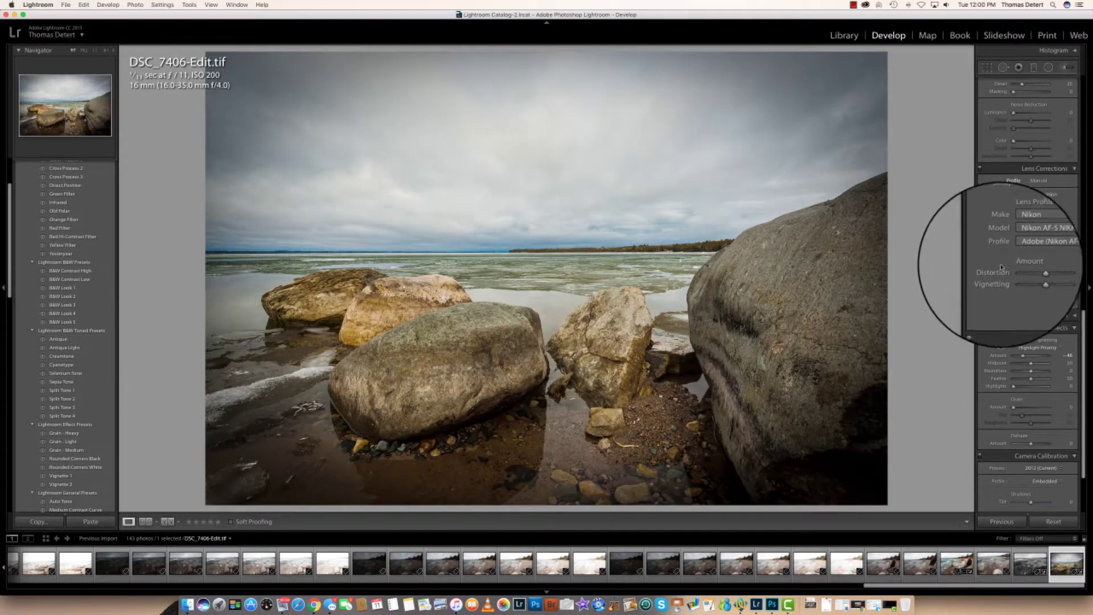
Step: Heal the dark dust spot high in the sky above the large boulder with Spot Removal
{"action": "scroll", "coordinate": [1004, 263], "scroll_direction": "up", "scroll_amount": 10}
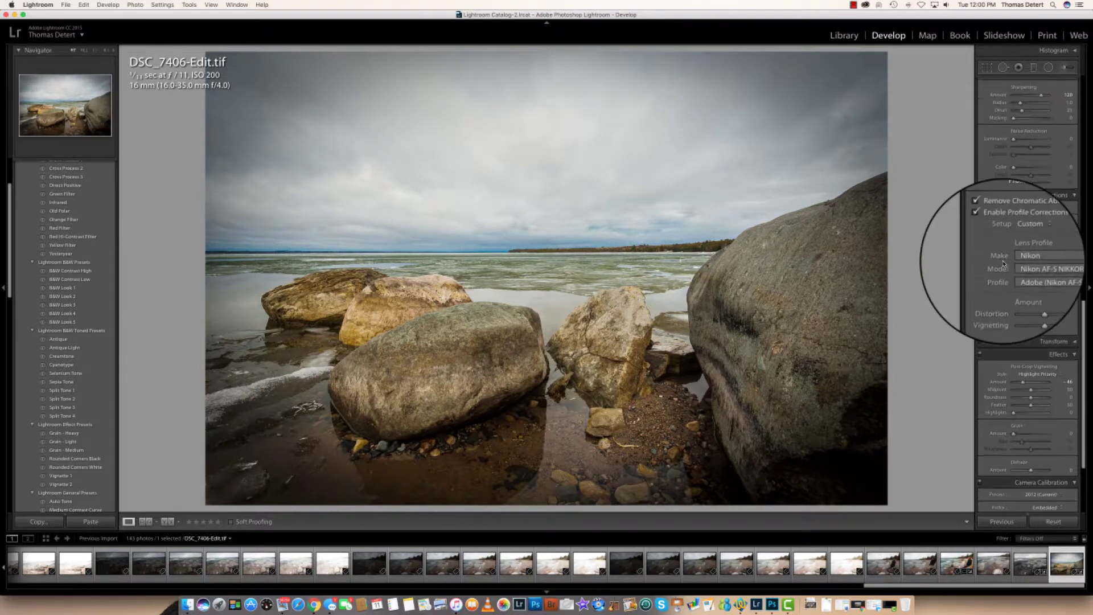
{"action": "left_click", "coordinate": [853, 130]}
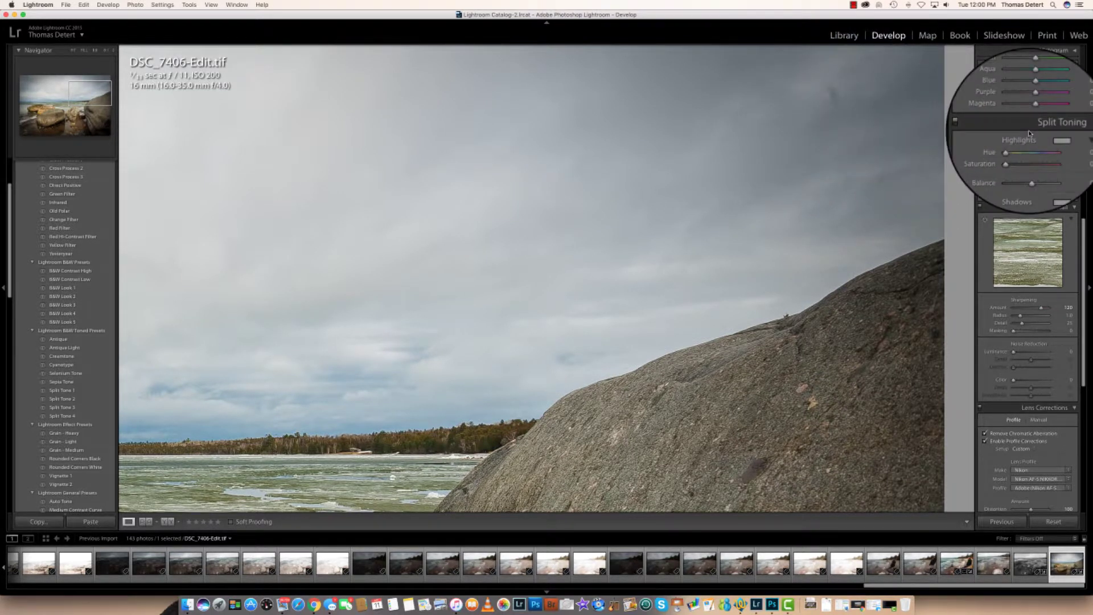
{"action": "scroll", "coordinate": [1016, 71], "scroll_direction": "up", "scroll_amount": 5}
{"action": "left_click", "coordinate": [1004, 67]}
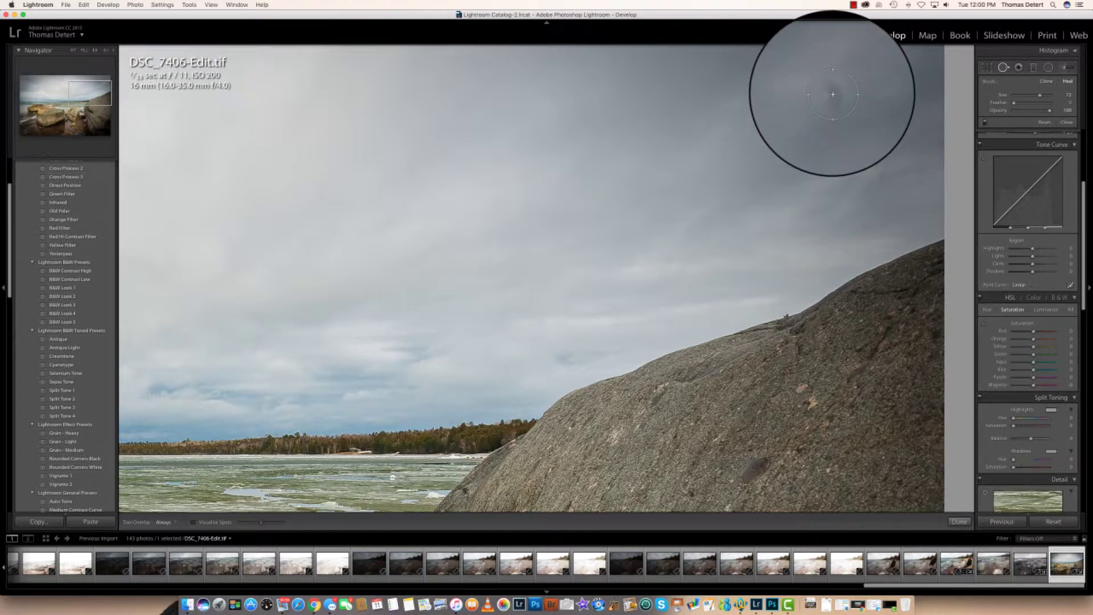
{"action": "left_click", "coordinate": [833, 94]}
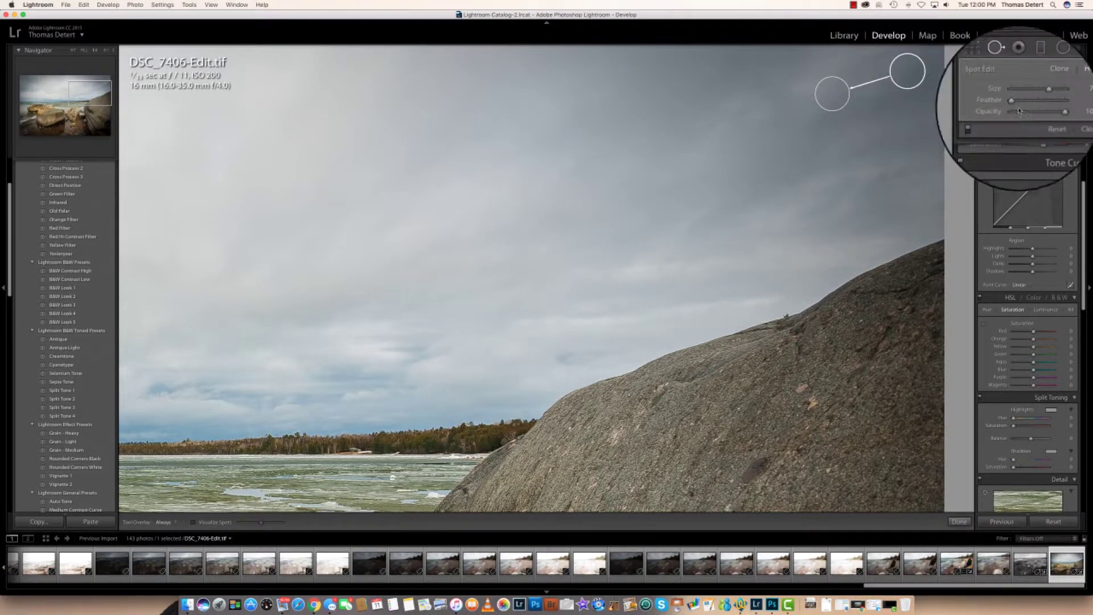
{"action": "left_click", "coordinate": [1067, 122]}
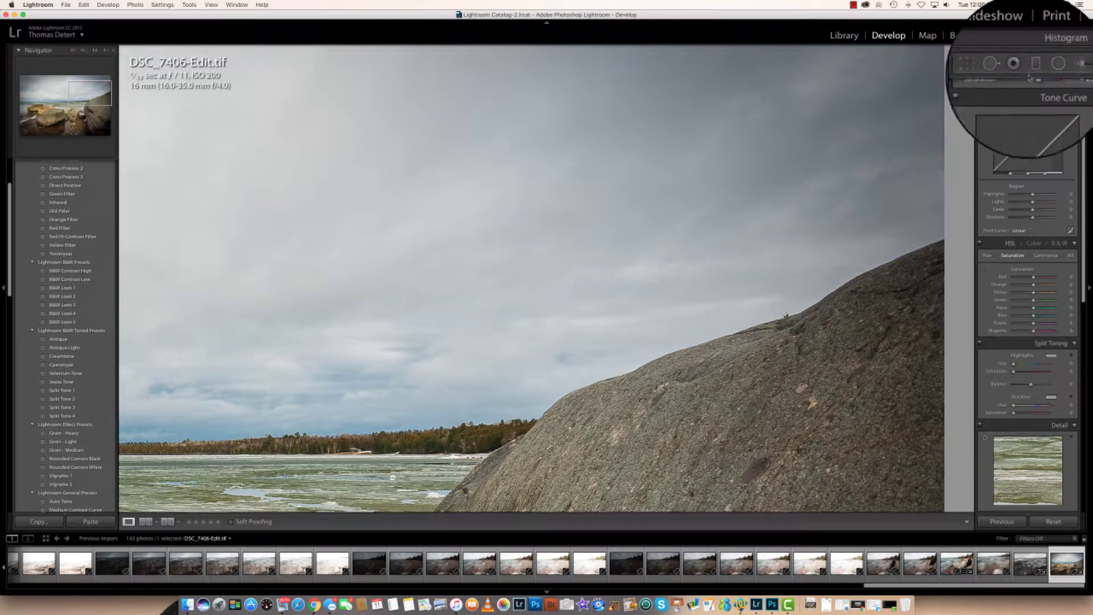
Step: Heal a second dust spot in the sky just above the large boulder using a smaller healing brush
{"action": "left_click", "coordinate": [1003, 67]}
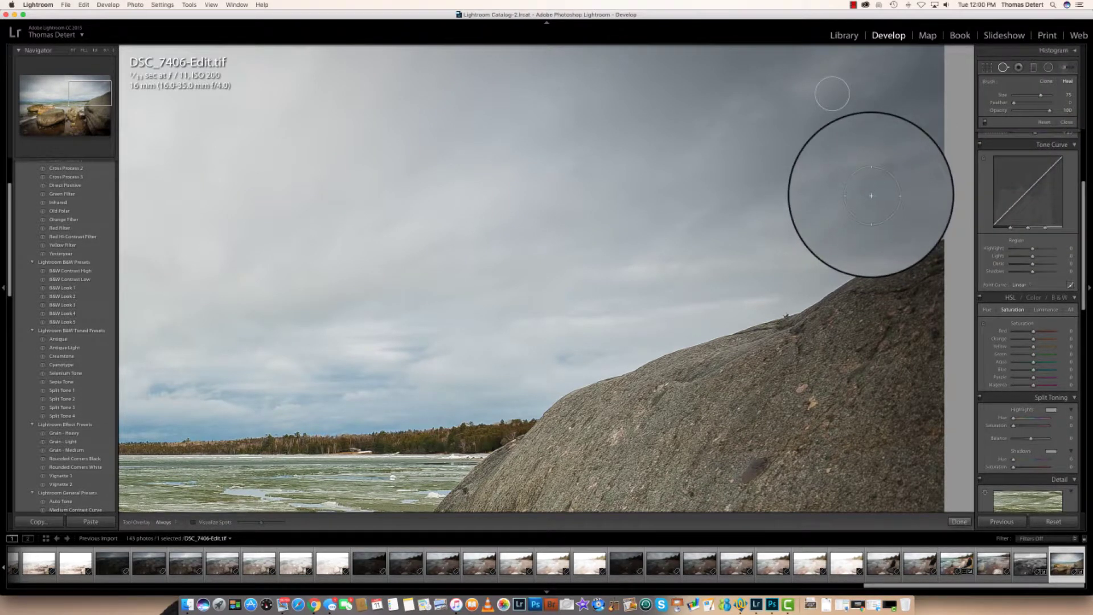
{"action": "scroll", "coordinate": [875, 188], "scroll_direction": "down", "scroll_amount": 3}
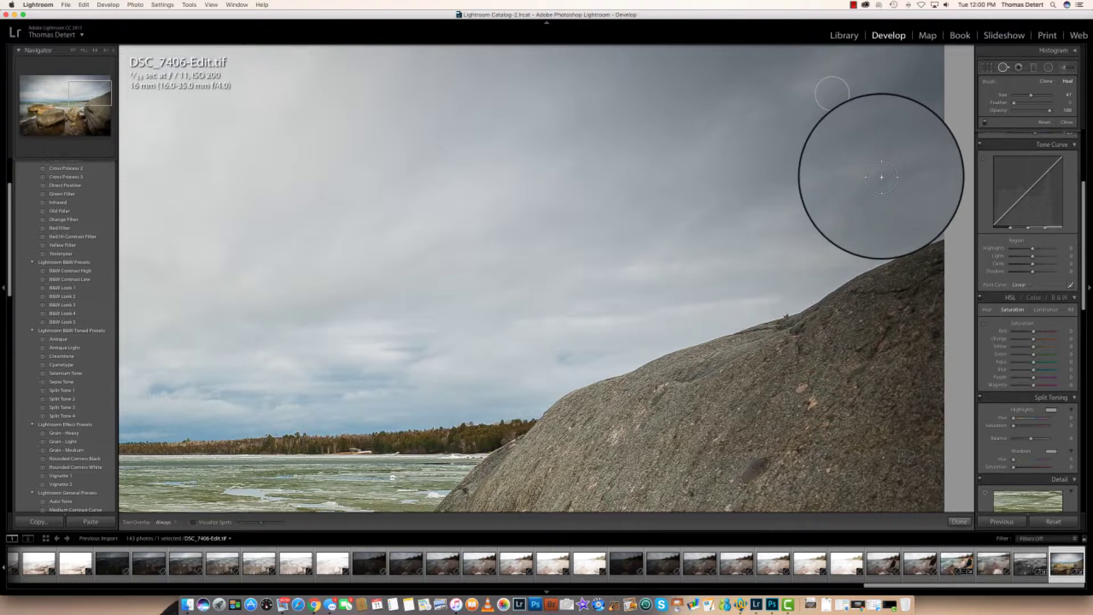
{"action": "left_click", "coordinate": [881, 177]}
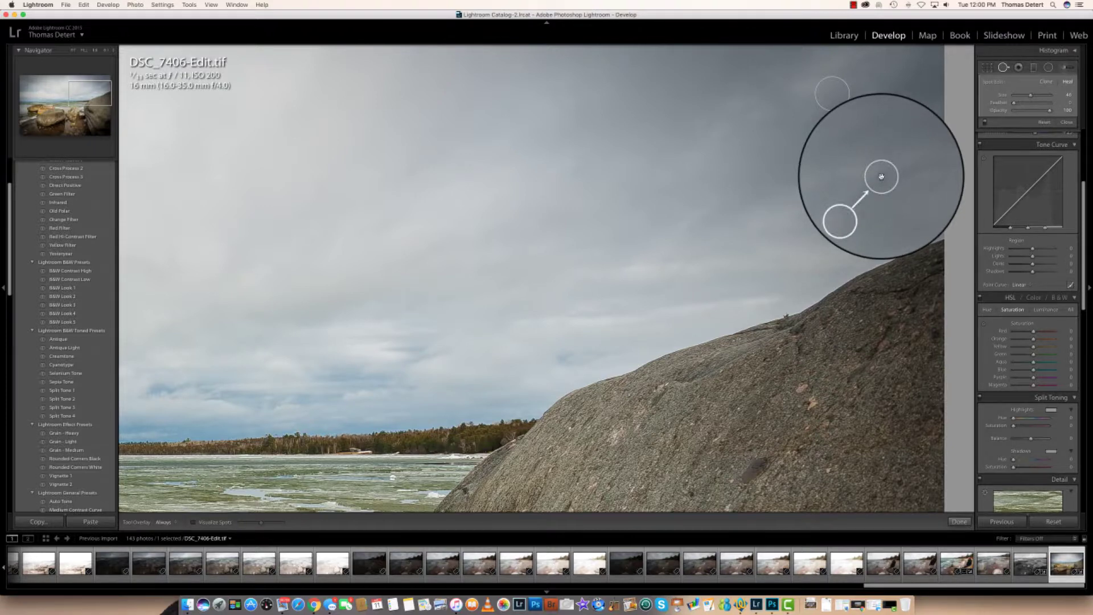
{"action": "left_click", "coordinate": [1071, 123]}
{"action": "left_click", "coordinate": [799, 246]}
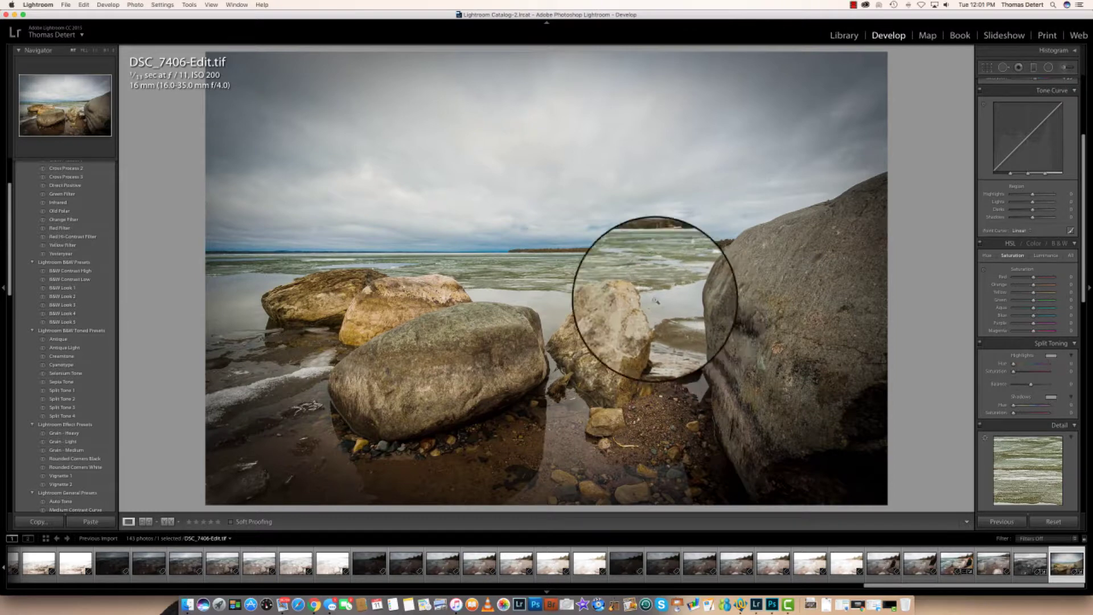
Step: Brighten the photo slightly by setting the Exposure to +0.20
{"action": "left_click", "coordinate": [614, 285]}
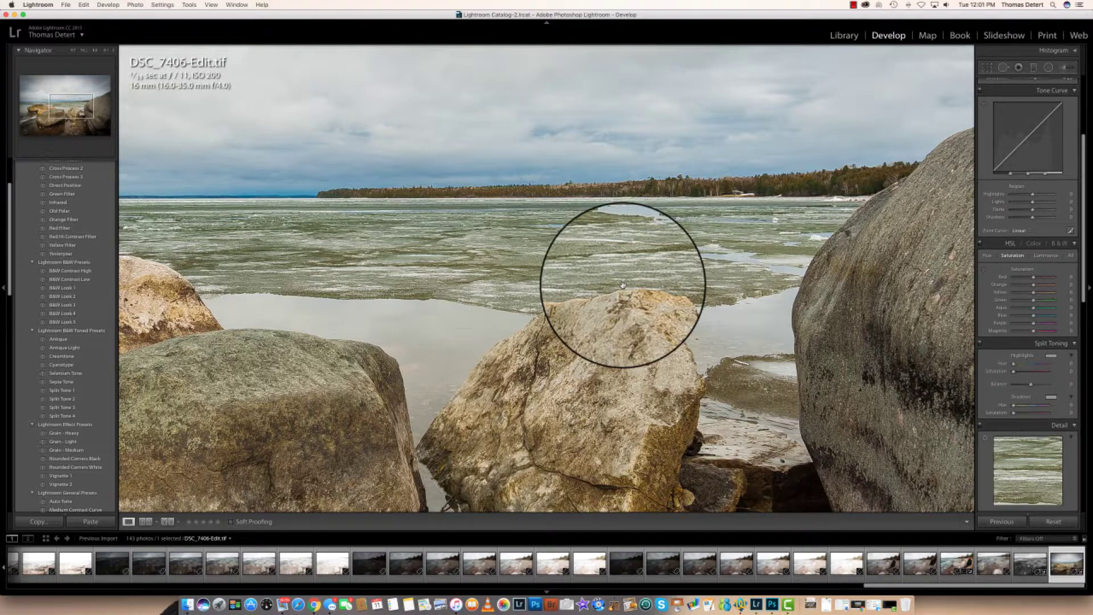
{"action": "left_click", "coordinate": [623, 285]}
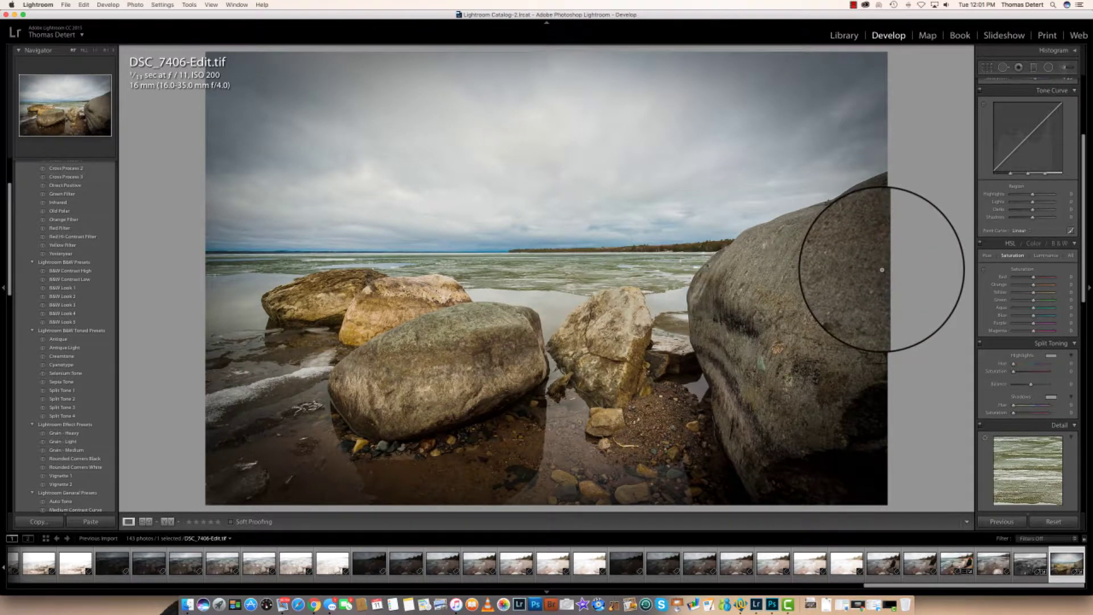
{"action": "scroll", "coordinate": [1040, 178], "scroll_direction": "up", "scroll_amount": 5}
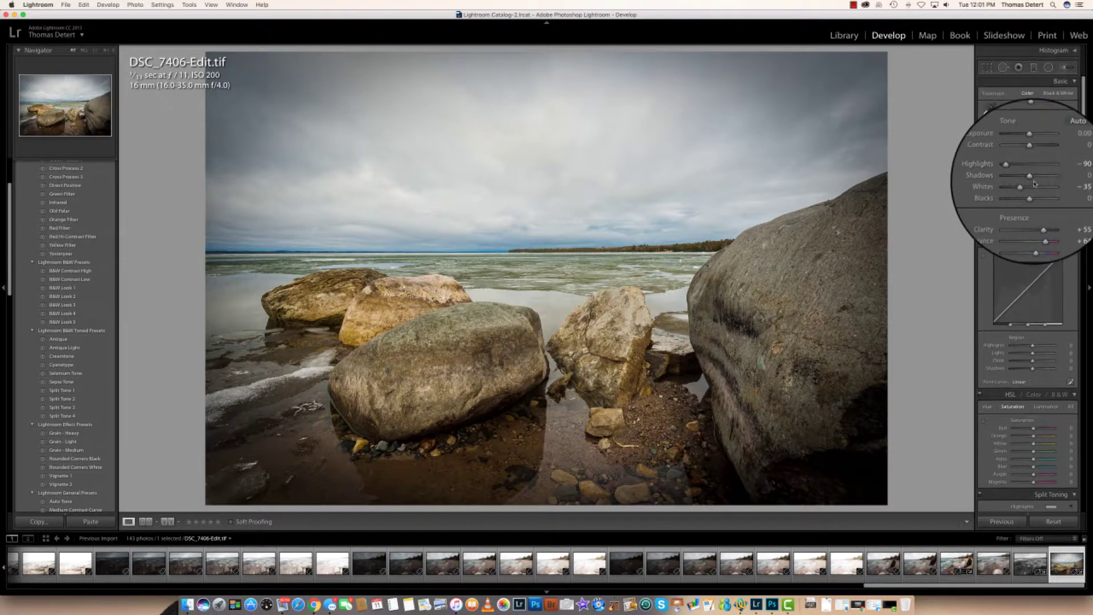
{"action": "left_click_drag", "start_coordinate": [1032, 152], "coordinate": [1032, 151]}
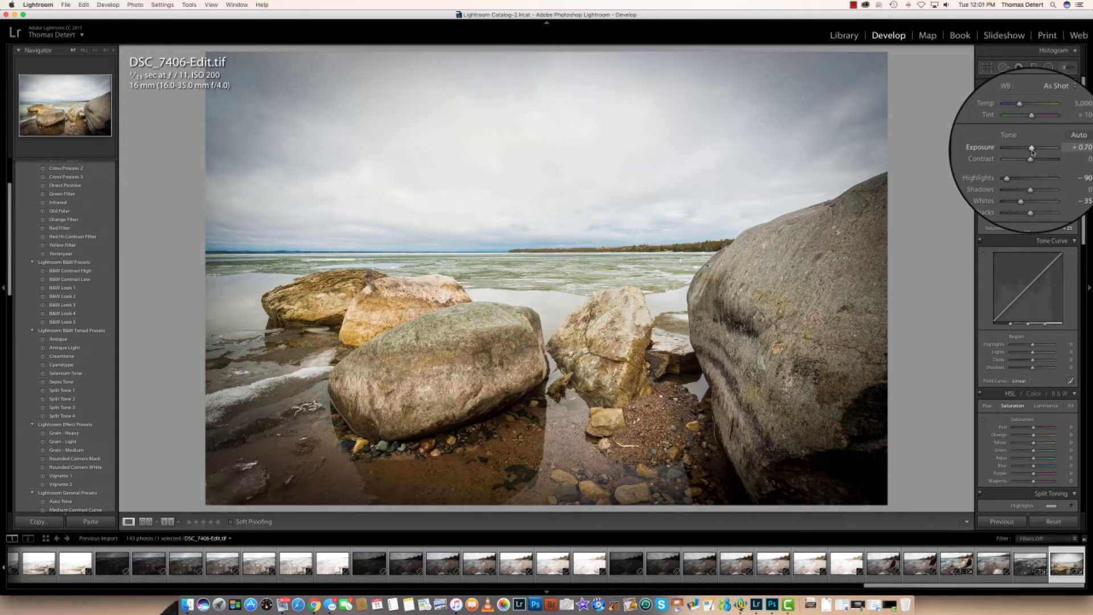
{"action": "scroll", "coordinate": [1033, 152], "scroll_direction": "down", "scroll_amount": 1}
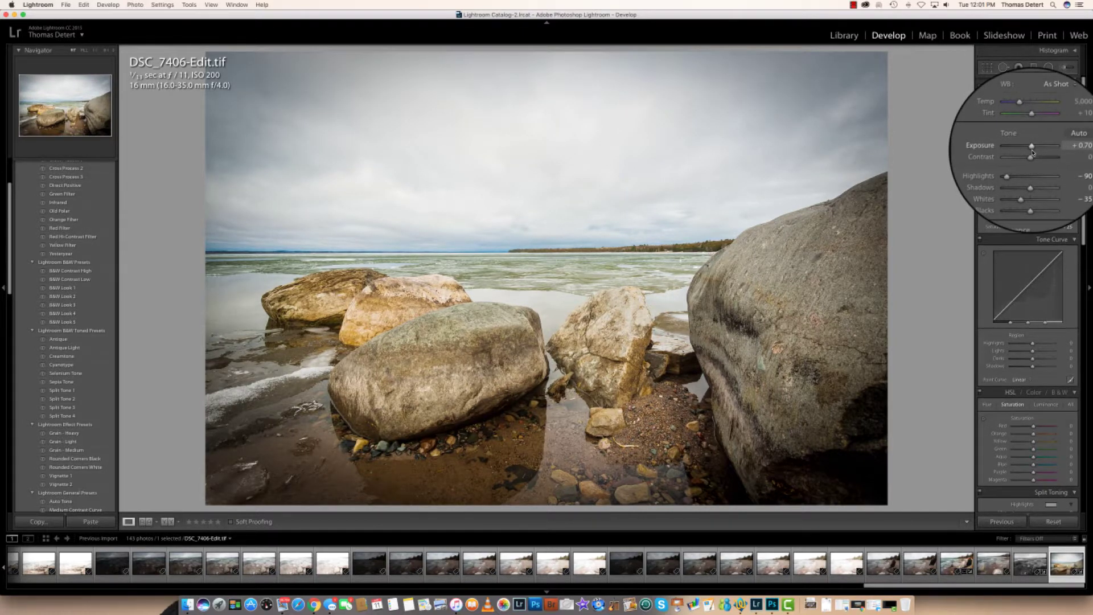
{"action": "left_click_drag", "start_coordinate": [1032, 151], "coordinate": [1032, 150]}
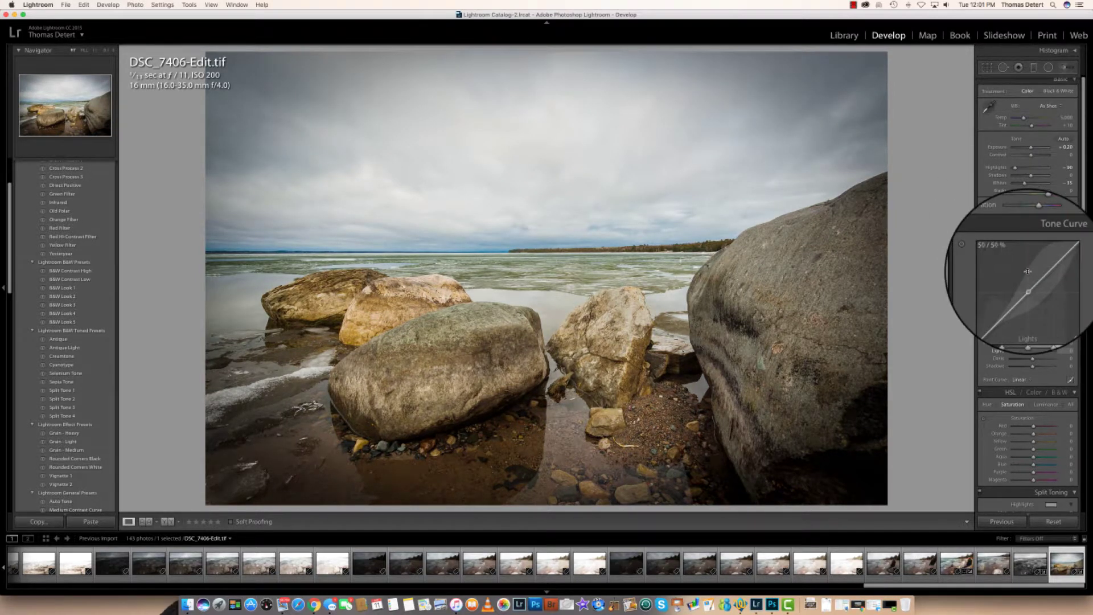
Step: Adjust the HSL saturation to Yellow +4, Aqua -1 and Blue +34
{"action": "scroll", "coordinate": [1027, 271], "scroll_direction": "down", "scroll_amount": 10}
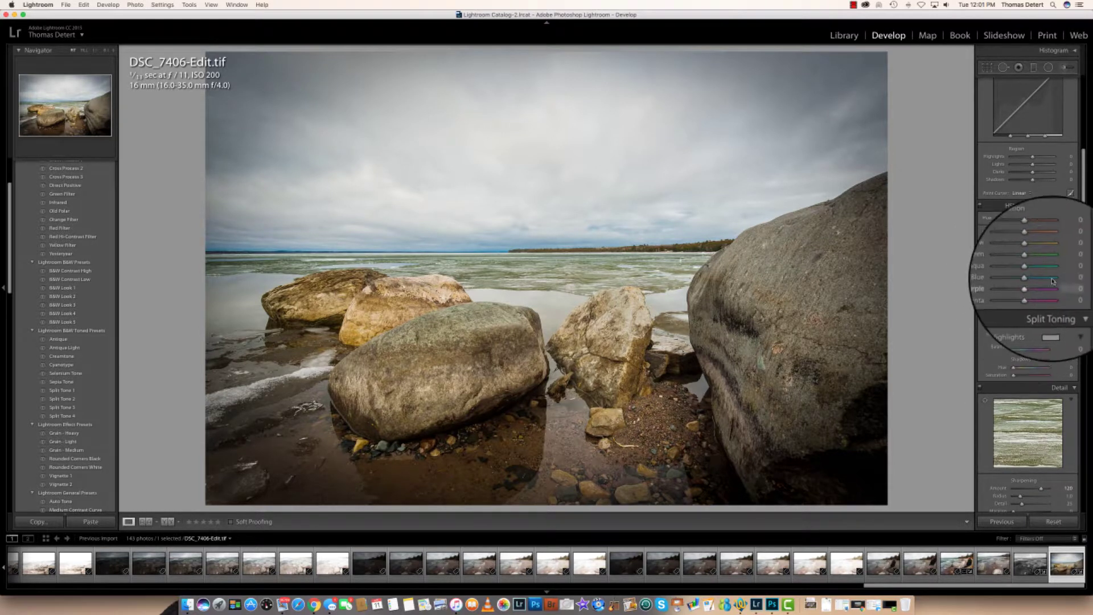
{"action": "scroll", "coordinate": [1033, 239], "scroll_direction": "down", "scroll_amount": 1}
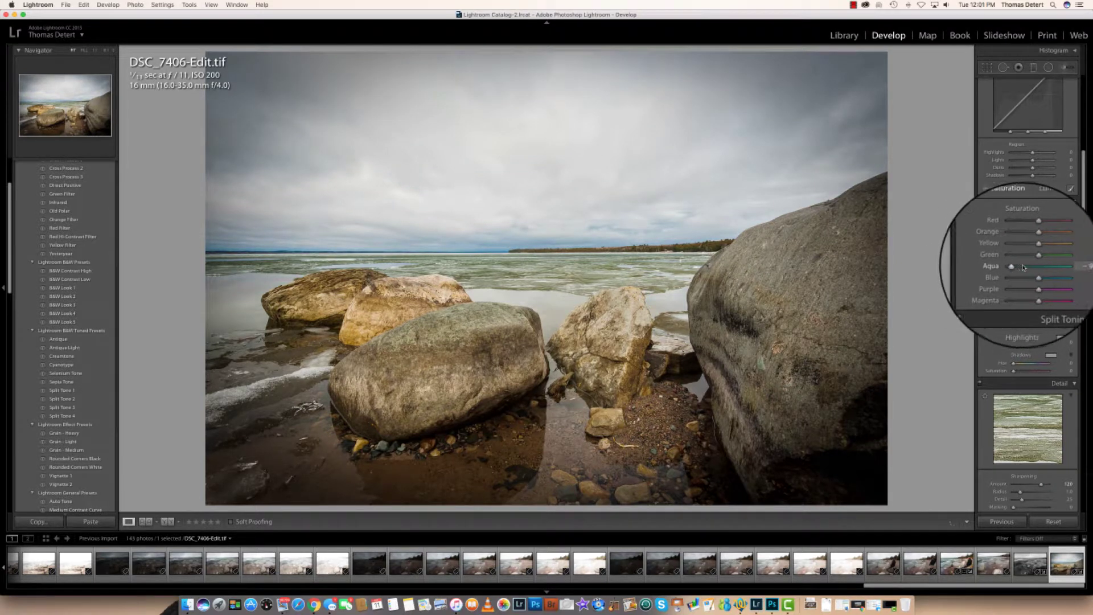
{"action": "mouse_move", "coordinate": [1023, 267]}
{"action": "left_mouse_down"}
{"action": "mouse_move", "coordinate": [1054, 275]}
{"action": "mouse_move", "coordinate": [1042, 275]}
{"action": "left_mouse_up"}
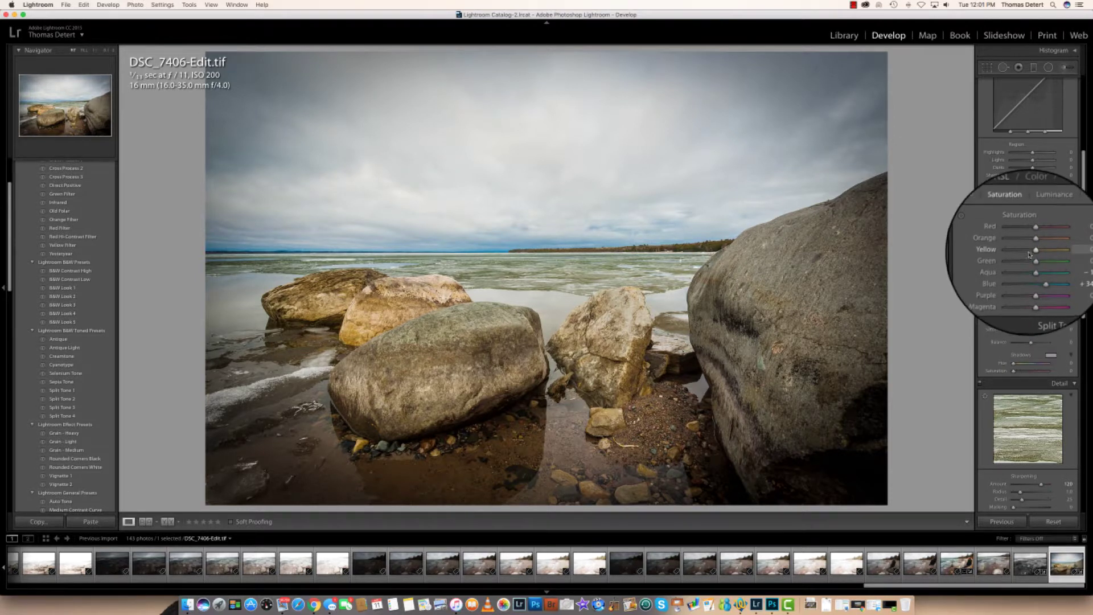
{"action": "mouse_move", "coordinate": [1035, 252]}
{"action": "left_mouse_down"}
{"action": "mouse_move", "coordinate": [1059, 252]}
{"action": "mouse_move", "coordinate": [1039, 255]}
{"action": "left_mouse_up"}
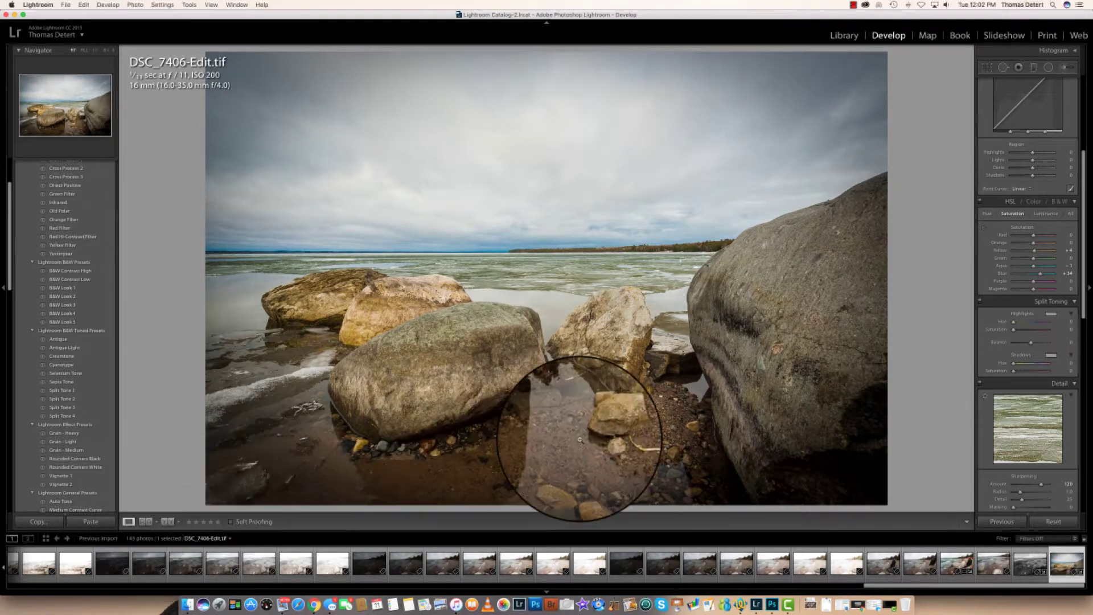
Step: Compare the before and after versions side by side, checking the rocks and shoreline up close, and return to the single-photo view
{"action": "left_click", "coordinate": [178, 523]}
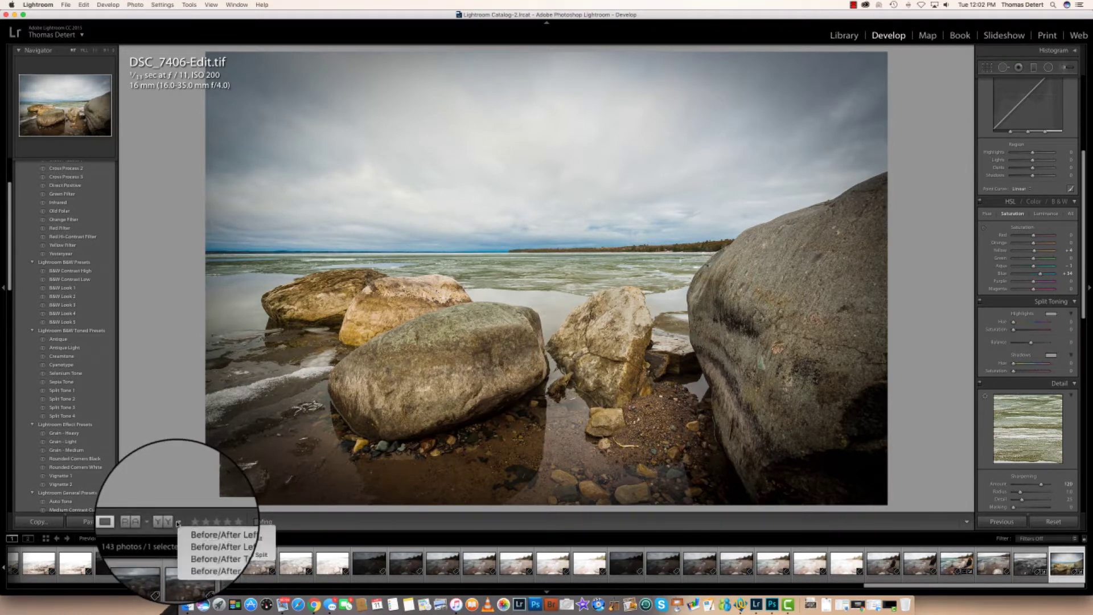
{"action": "left_click", "coordinate": [199, 531]}
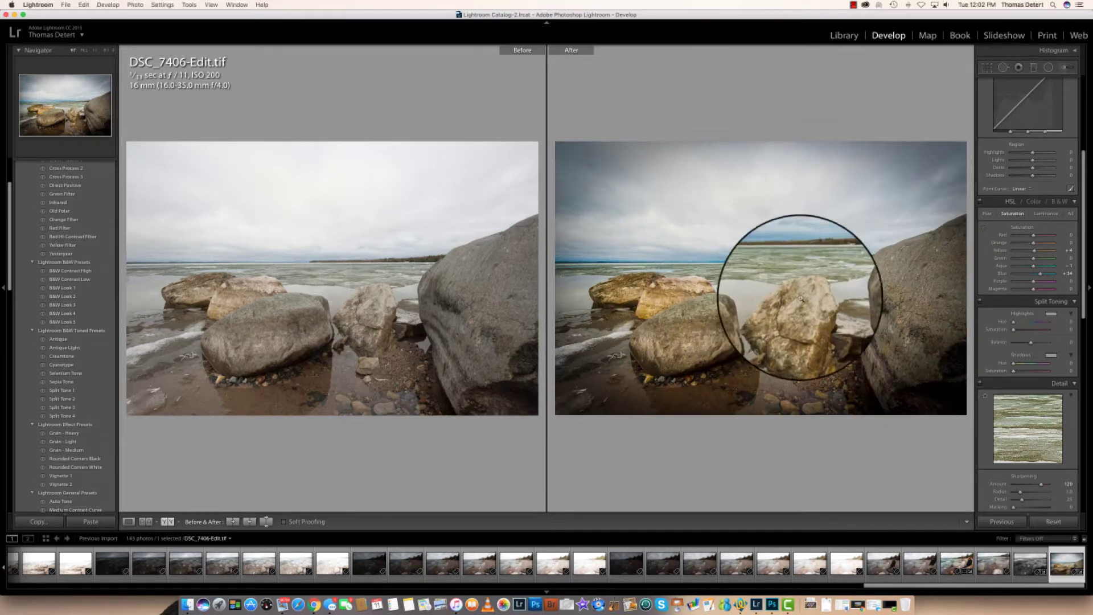
{"action": "left_click", "coordinate": [750, 279]}
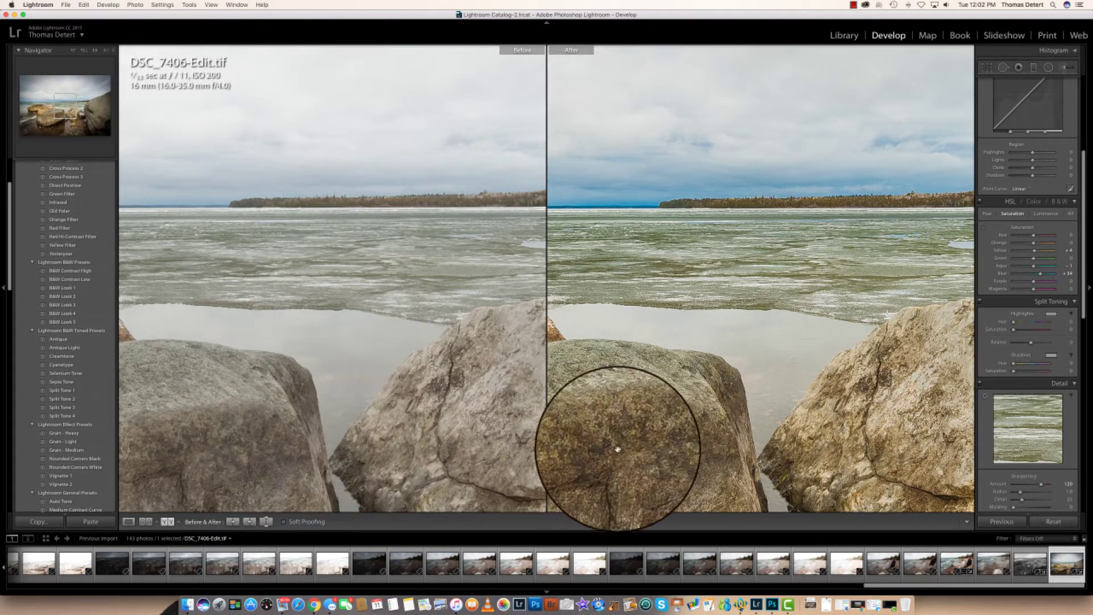
{"action": "left_click", "coordinate": [686, 307]}
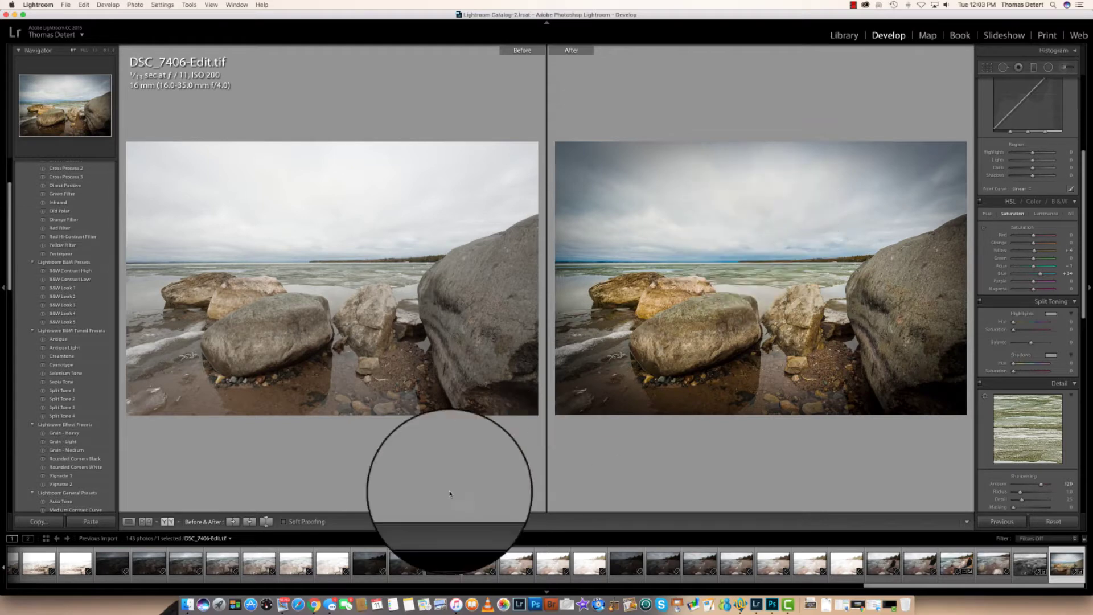
{"action": "left_click", "coordinate": [129, 522]}
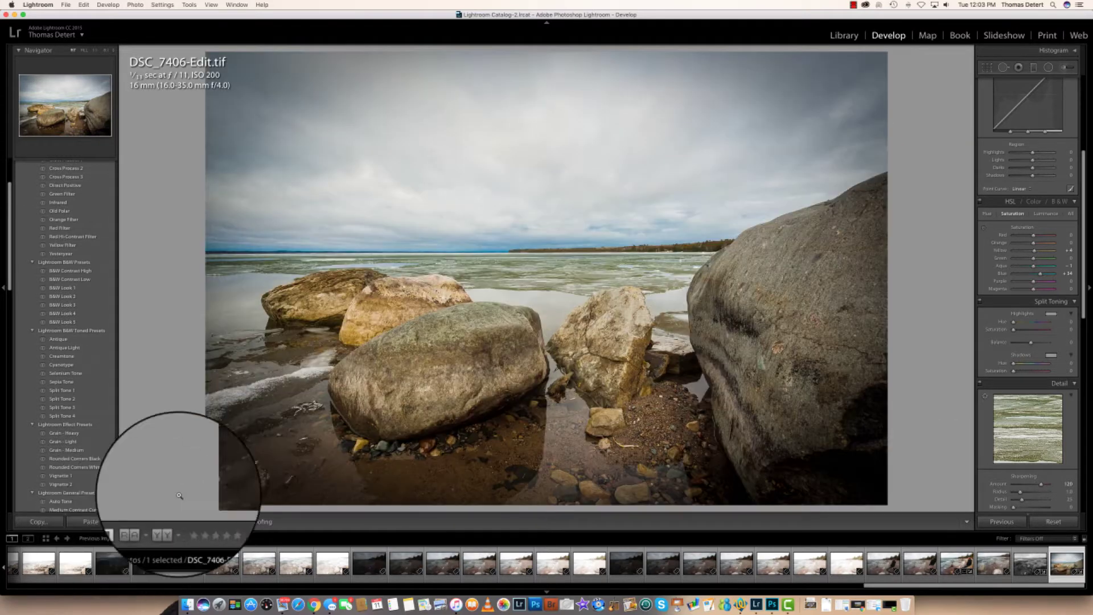